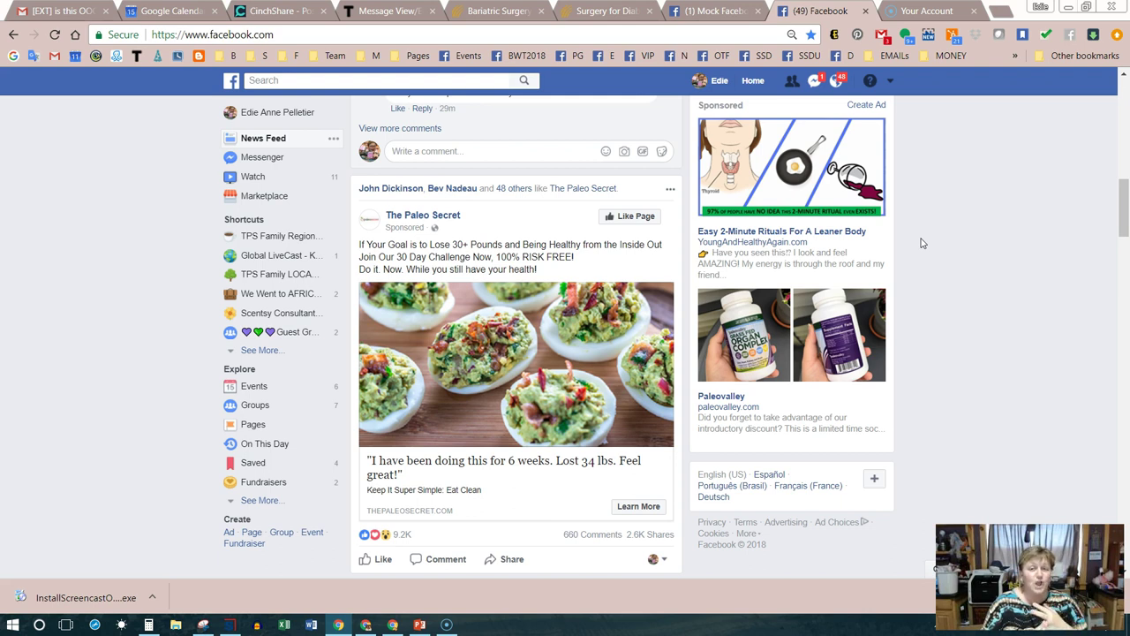
click(922, 243)
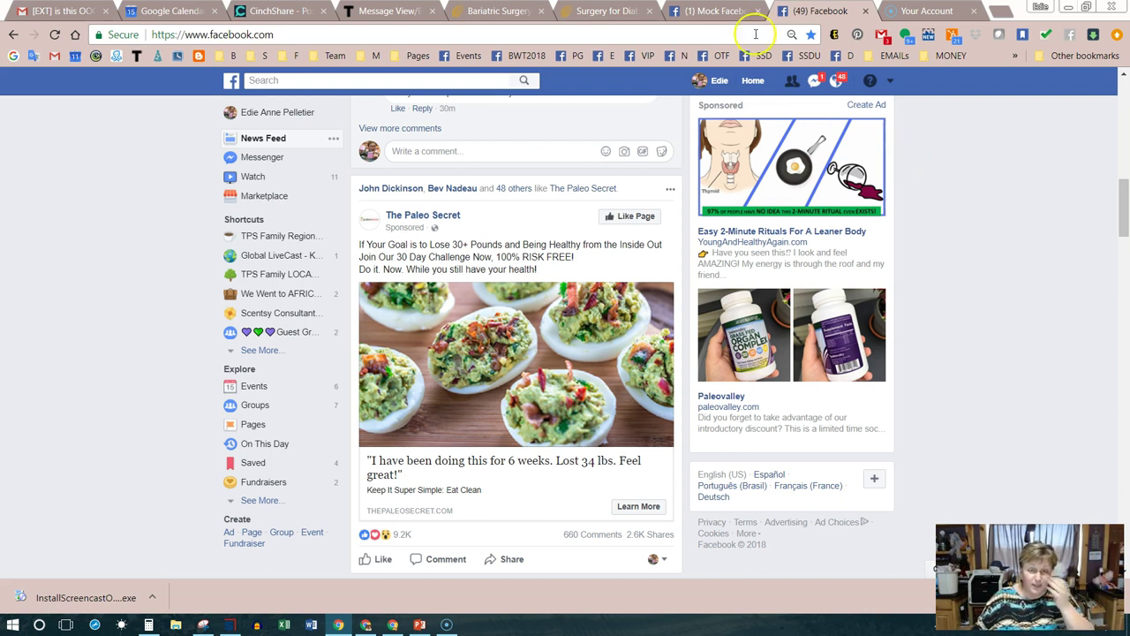
- Open the Beauty n' Scents business page and find where an event is created in its Events section
click(412, 58)
click(424, 76)
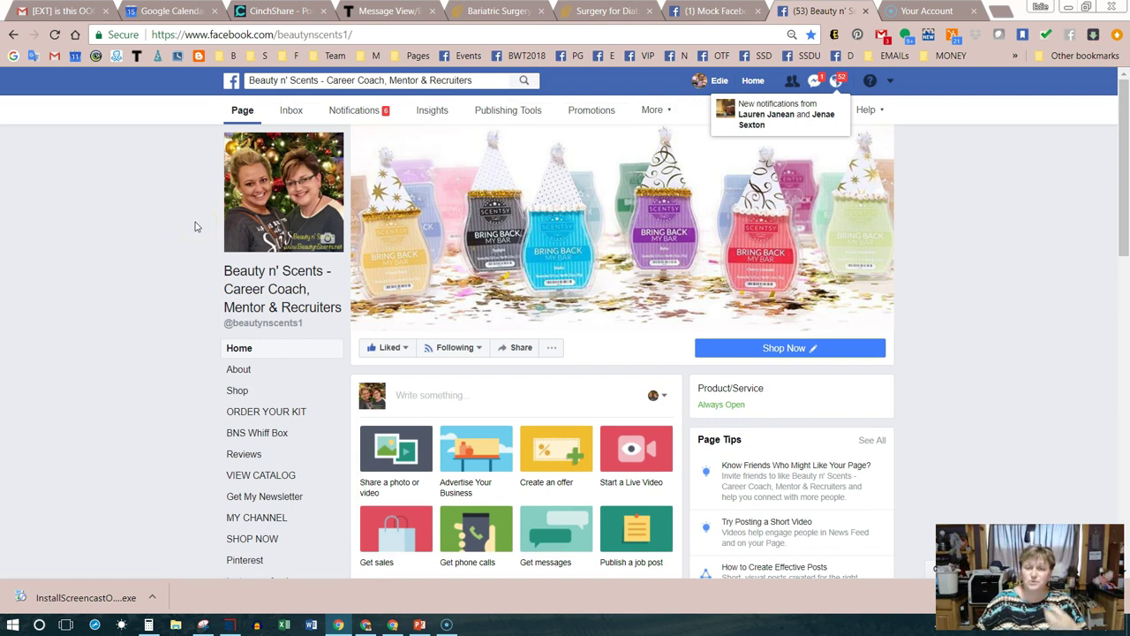
click(554, 304)
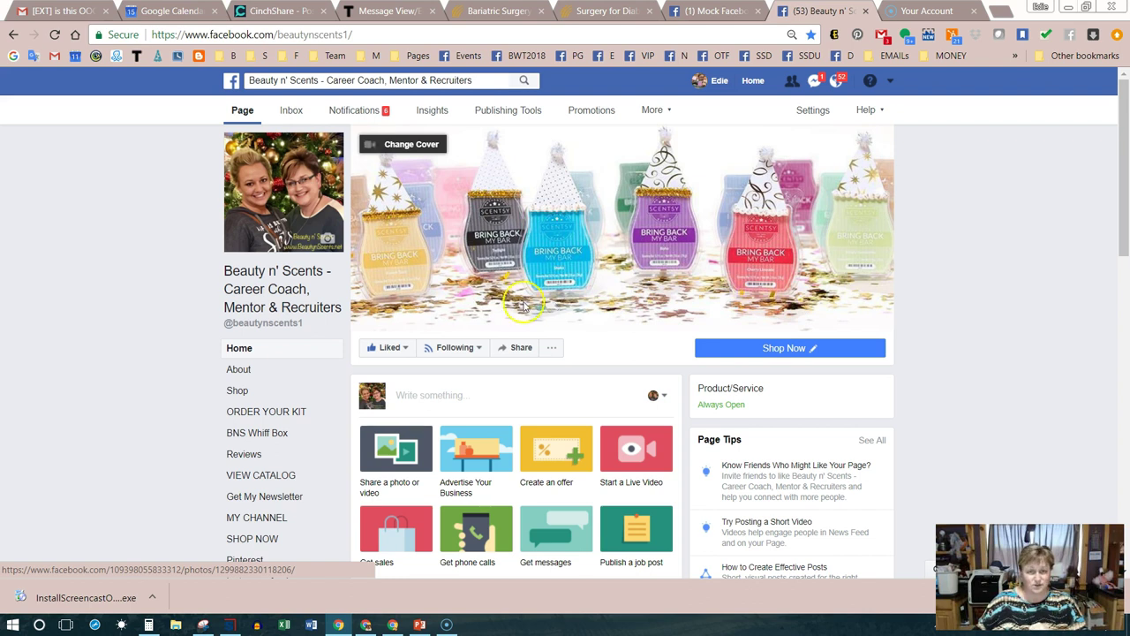
scroll(150, 327, down, 3)
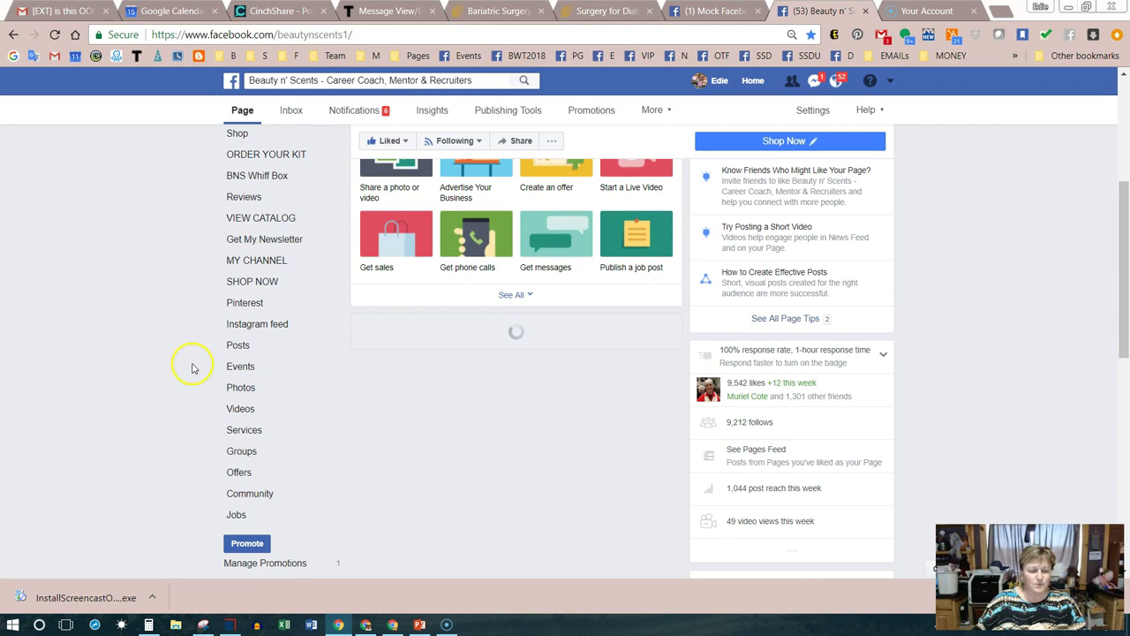
click(244, 369)
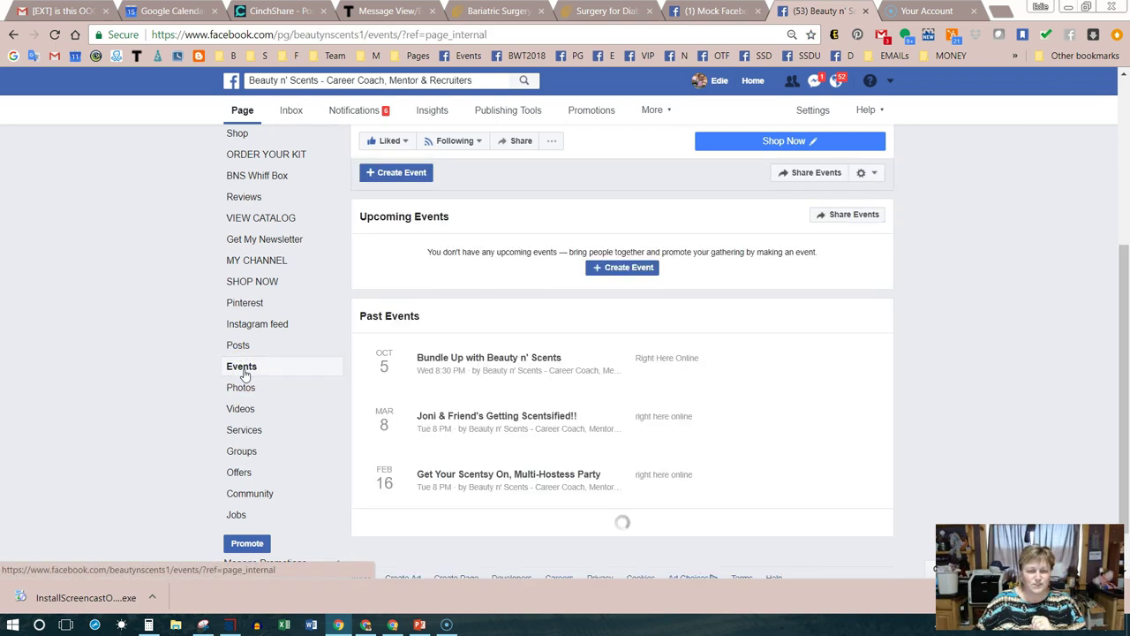
scroll(537, 259, up, 3)
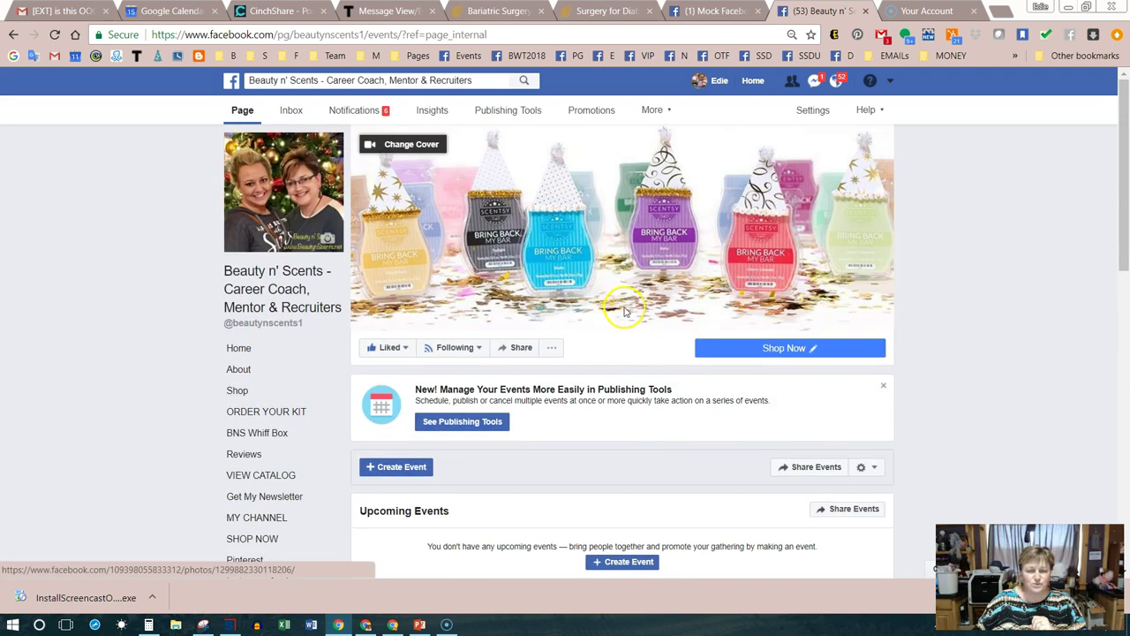
click(381, 472)
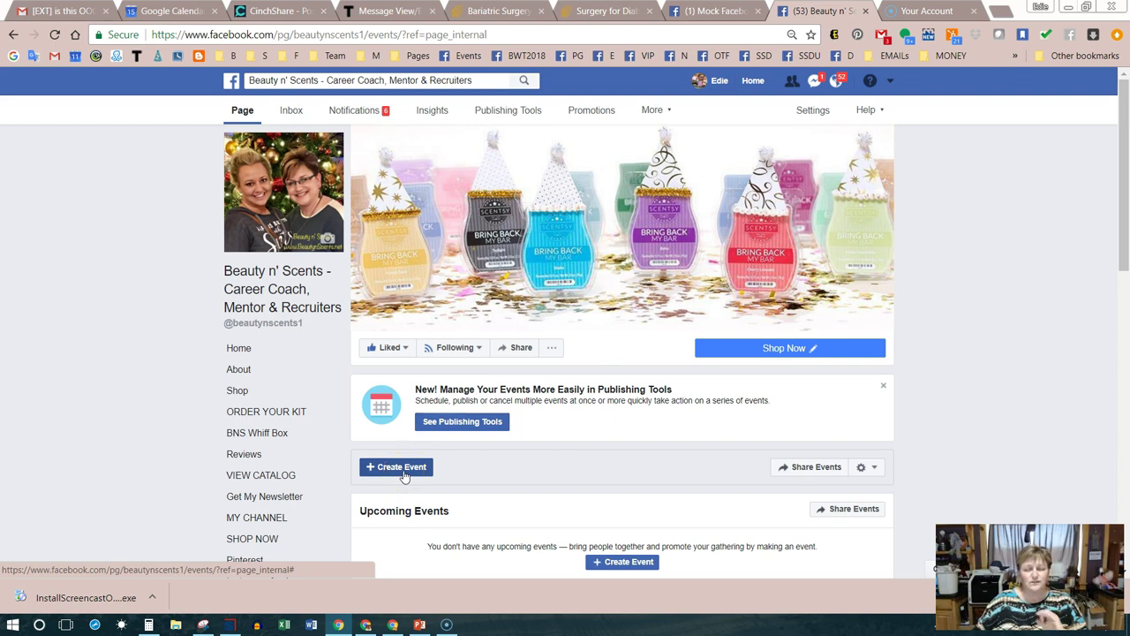
- Open the Beauty n' Scents Customer VIP Lounge group and find where an event is created among its events
click(644, 57)
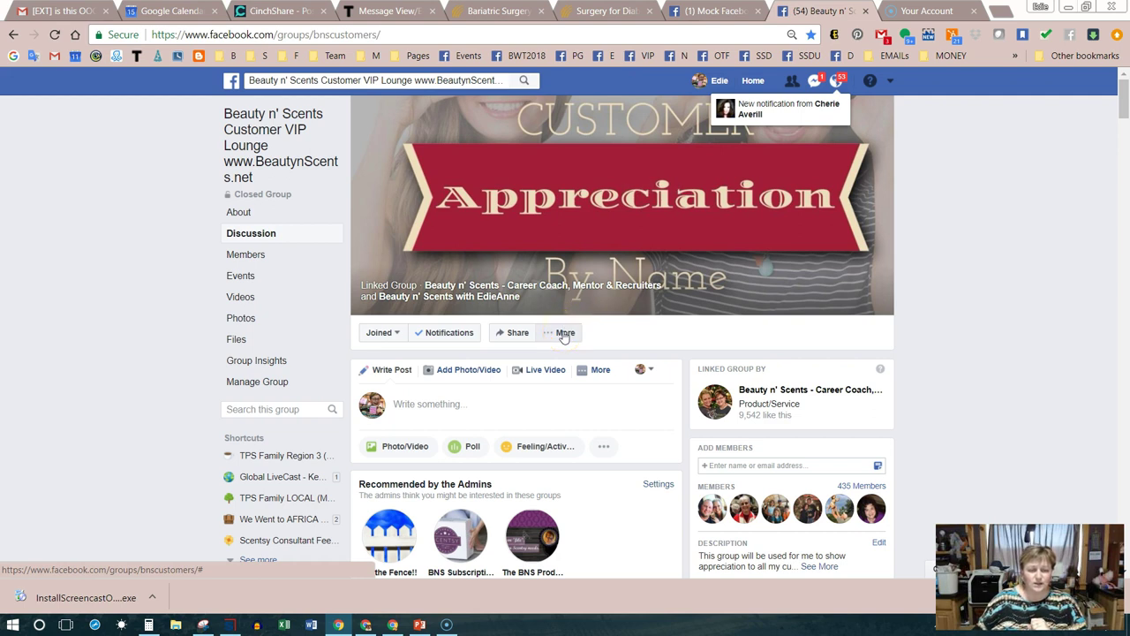
click(240, 277)
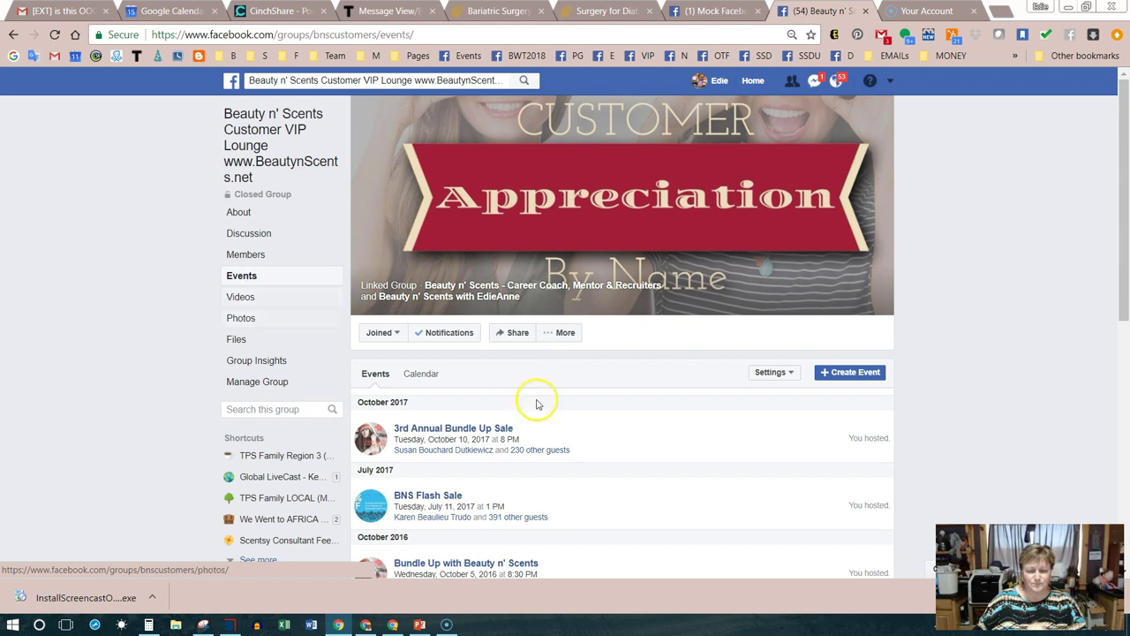
scroll(575, 512, down, 1)
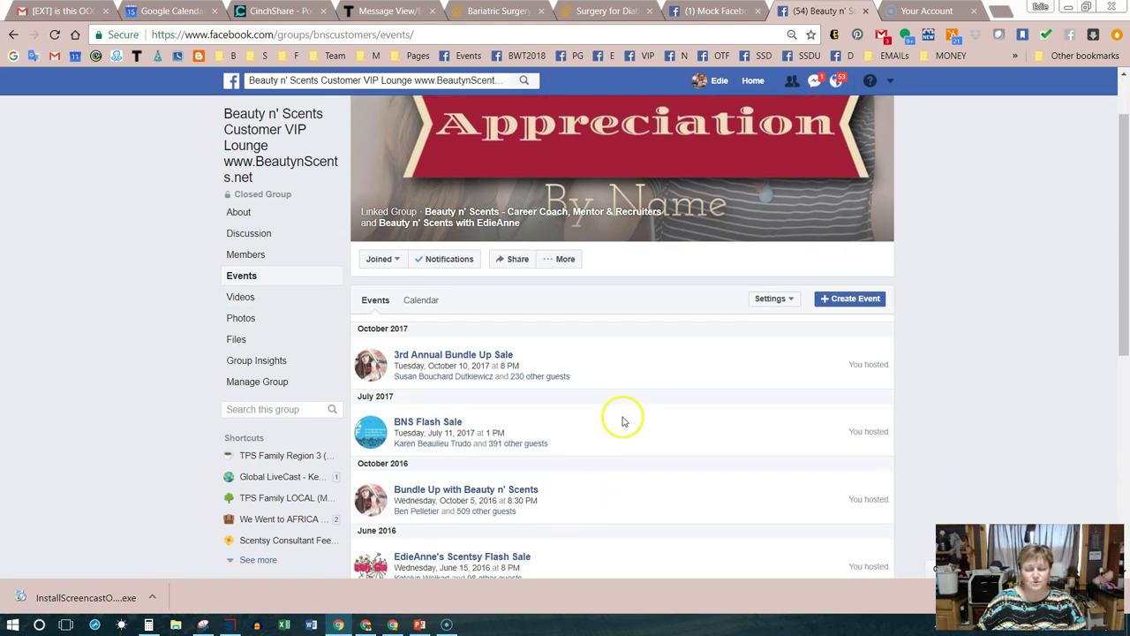
scroll(622, 422, up, 1)
click(852, 376)
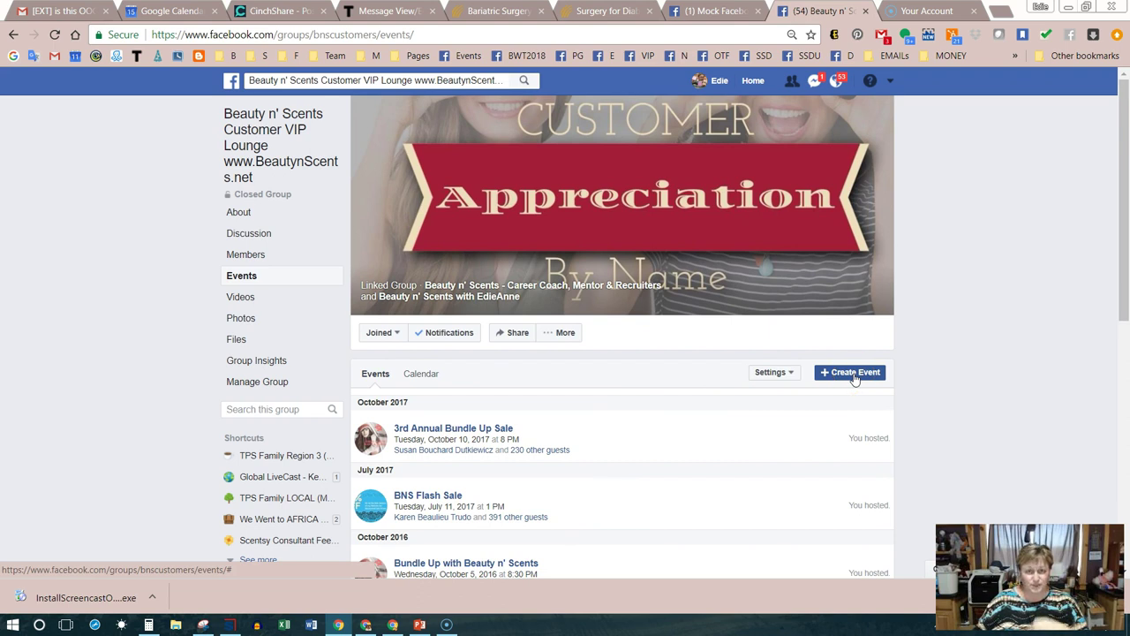
- Return to the personal home feed and start creating a new private event
click(753, 83)
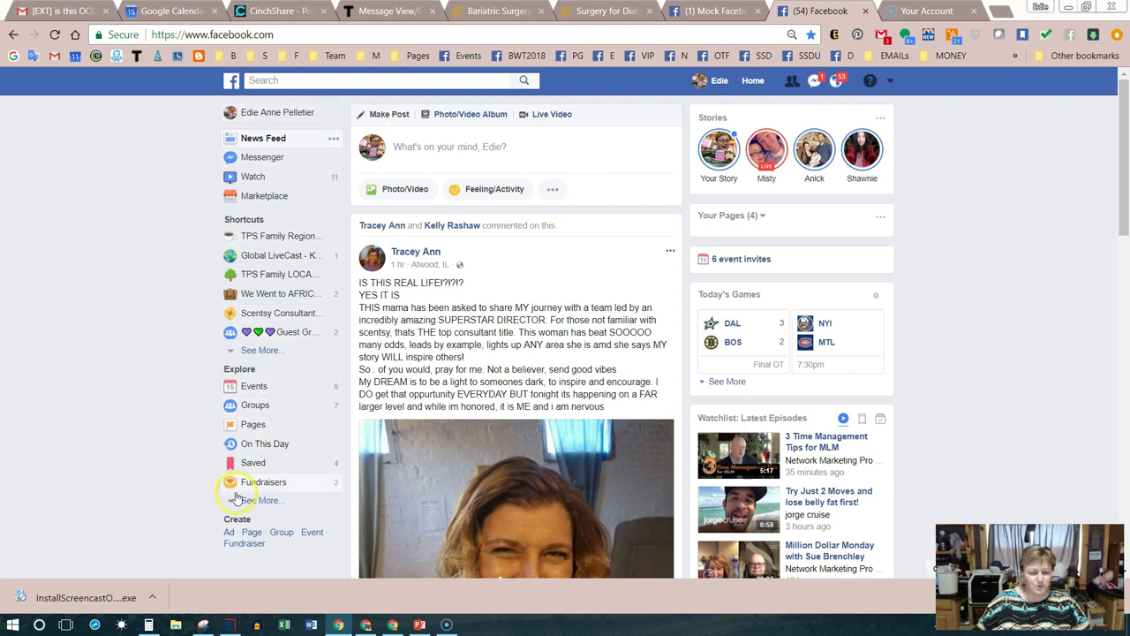
scroll(182, 517, down, 1)
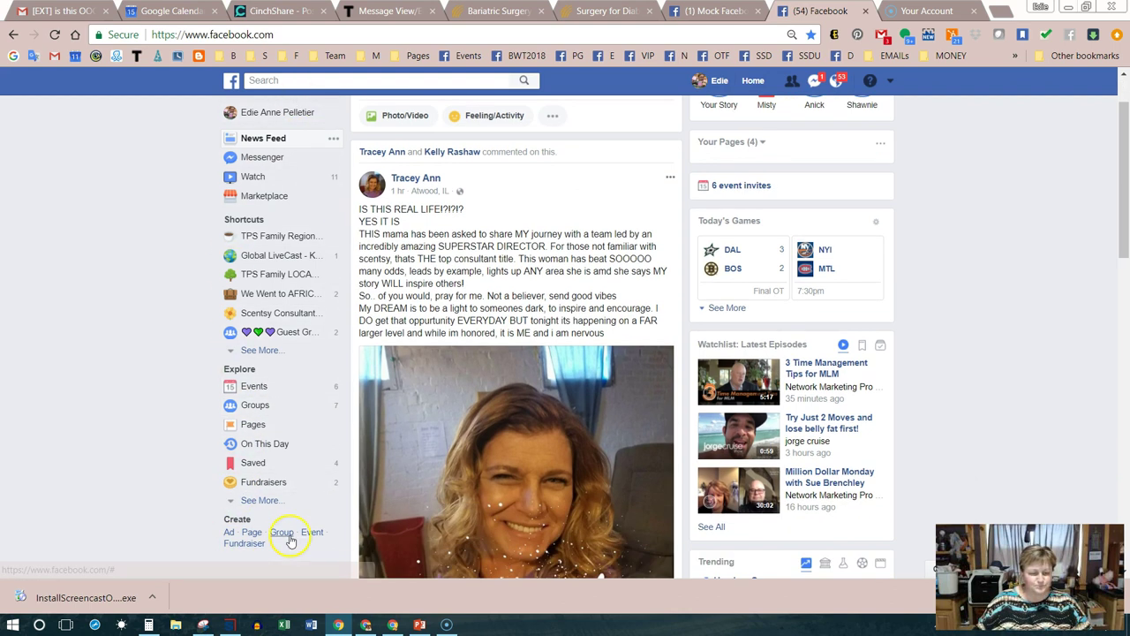
scroll(304, 540, up, 1)
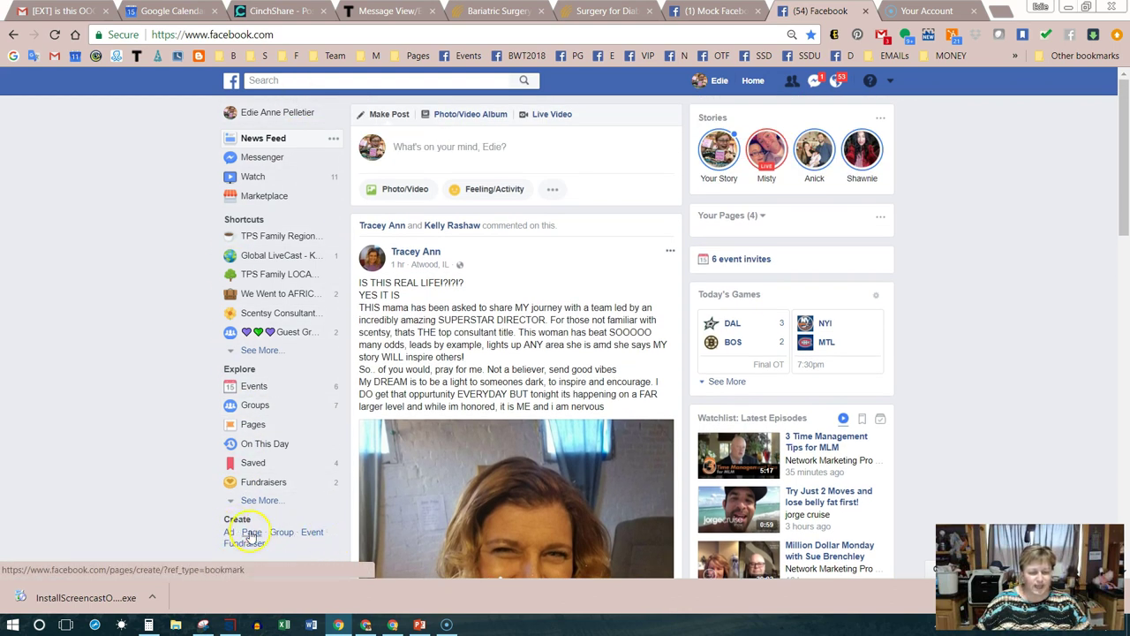
click(313, 533)
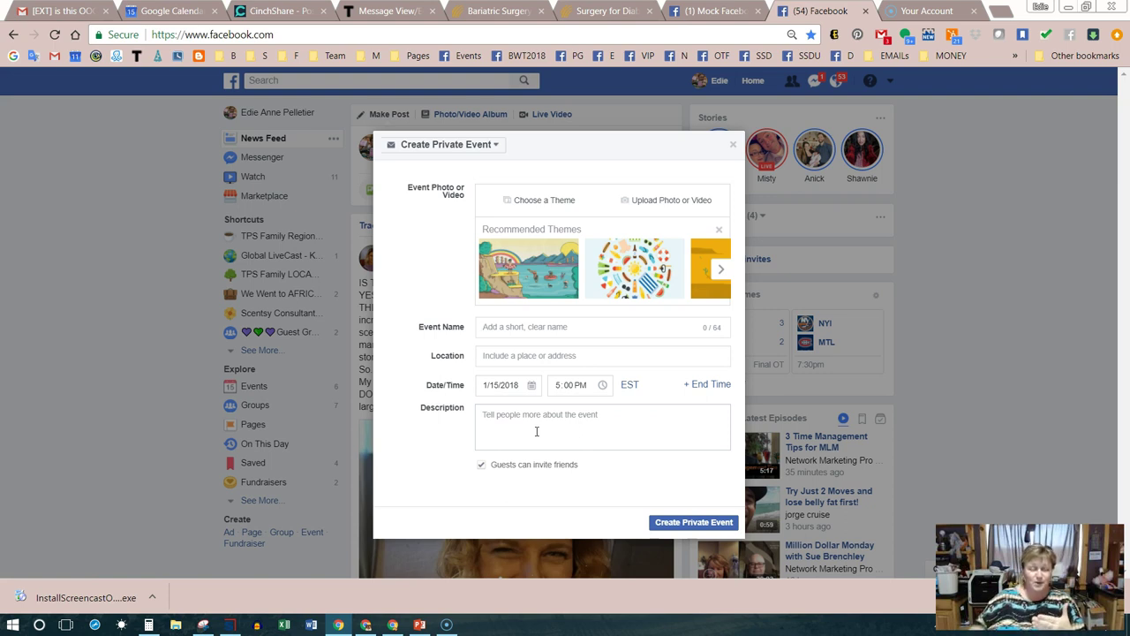
click(587, 431)
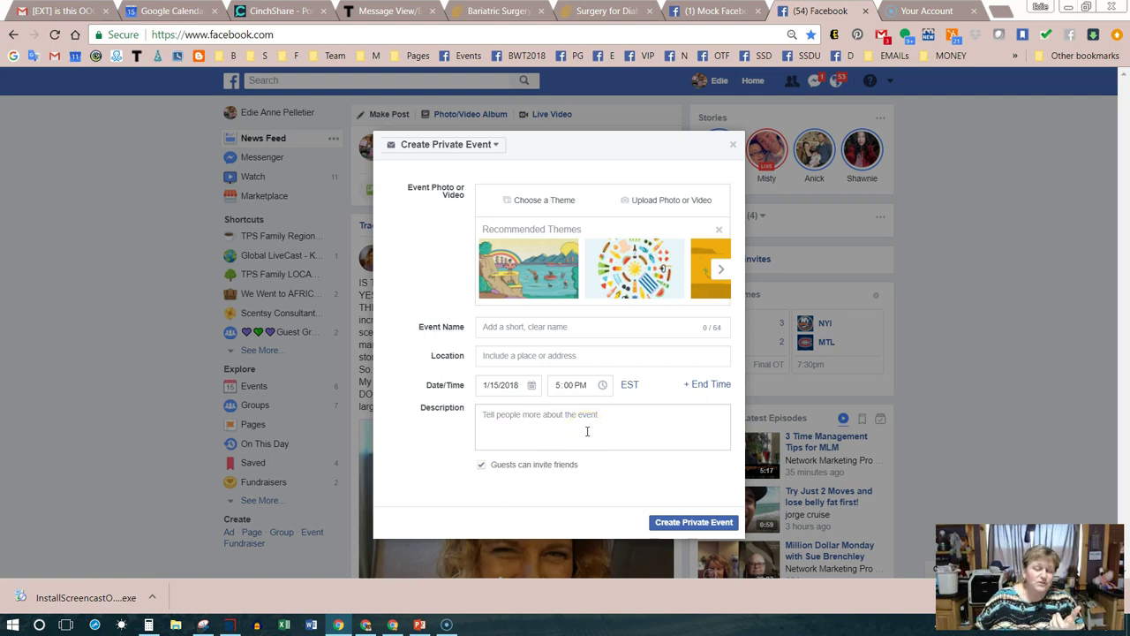
click(569, 414)
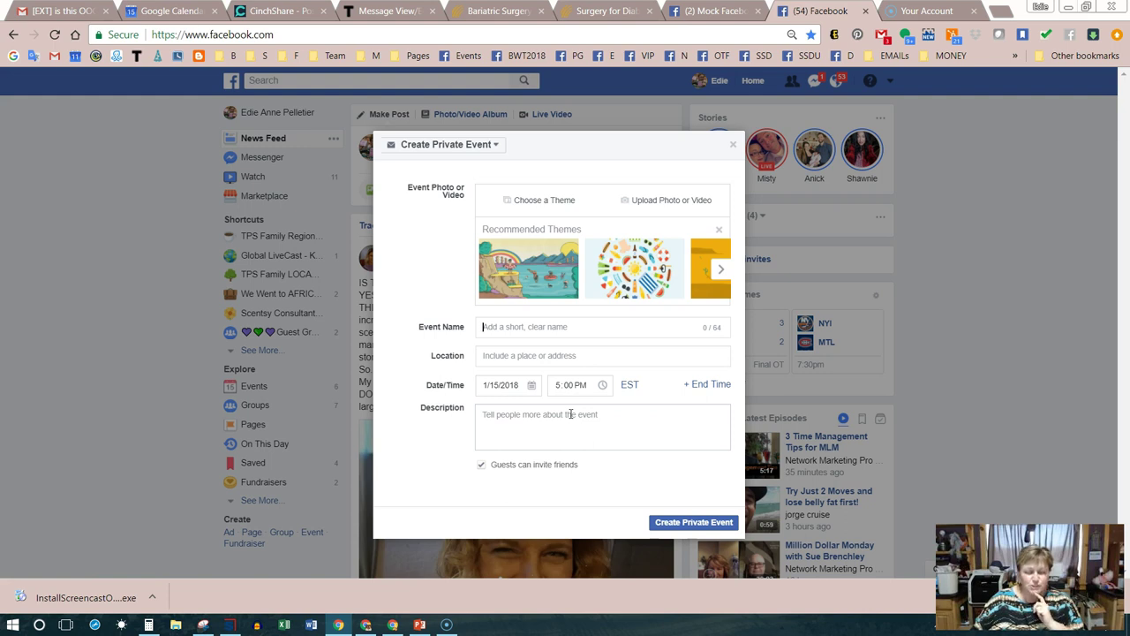
- Upload the purple "Get your Scentsy on!" image as the event photo and adjust its position
click(659, 208)
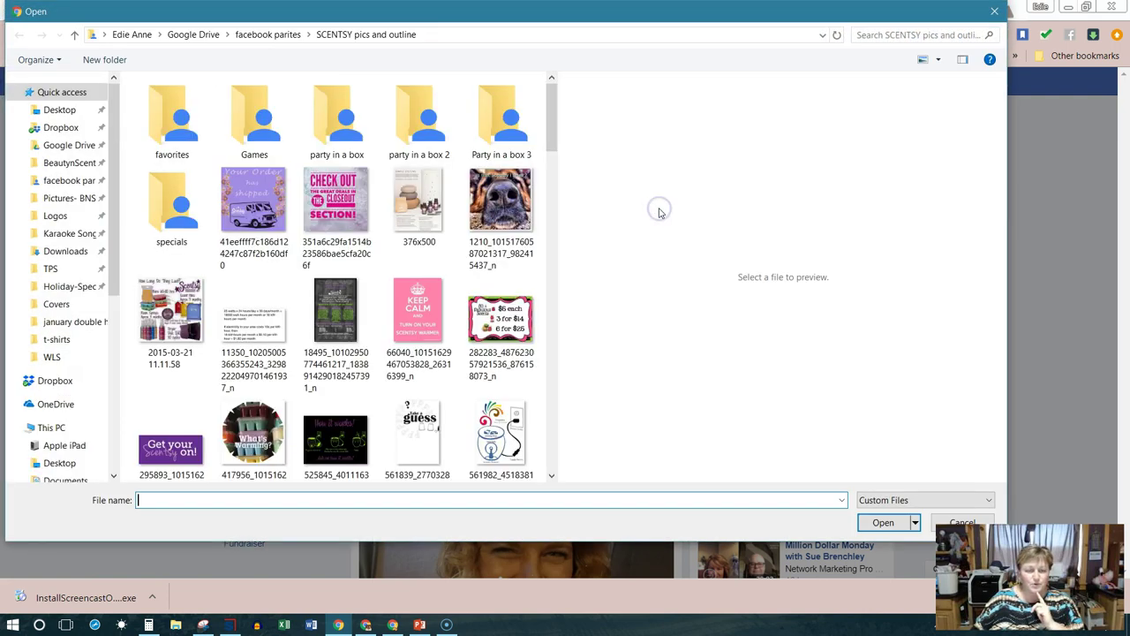
click(168, 454)
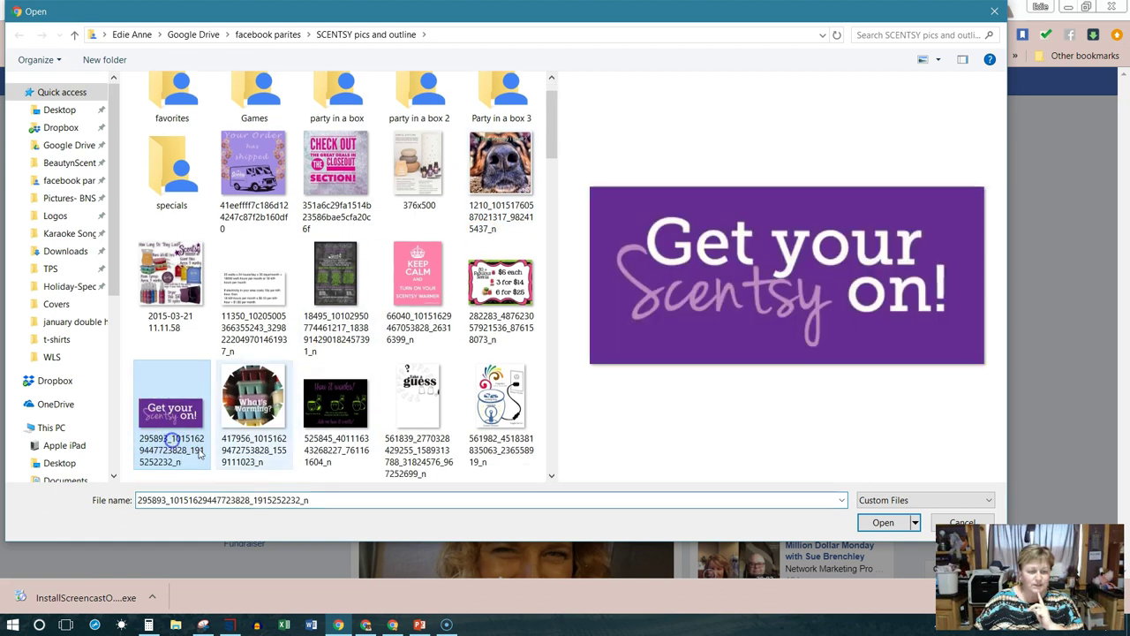
click(883, 523)
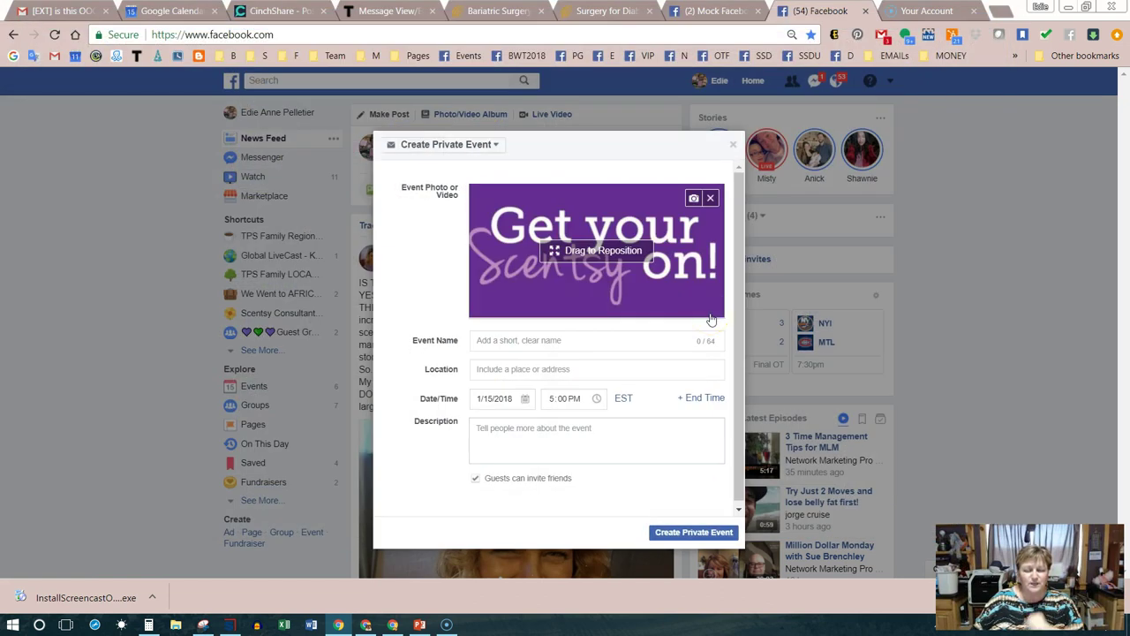
mouse_move(618, 287)
mouse_down()
mouse_move(653, 287)
mouse_move(590, 295)
mouse_move(615, 297)
mouse_up()
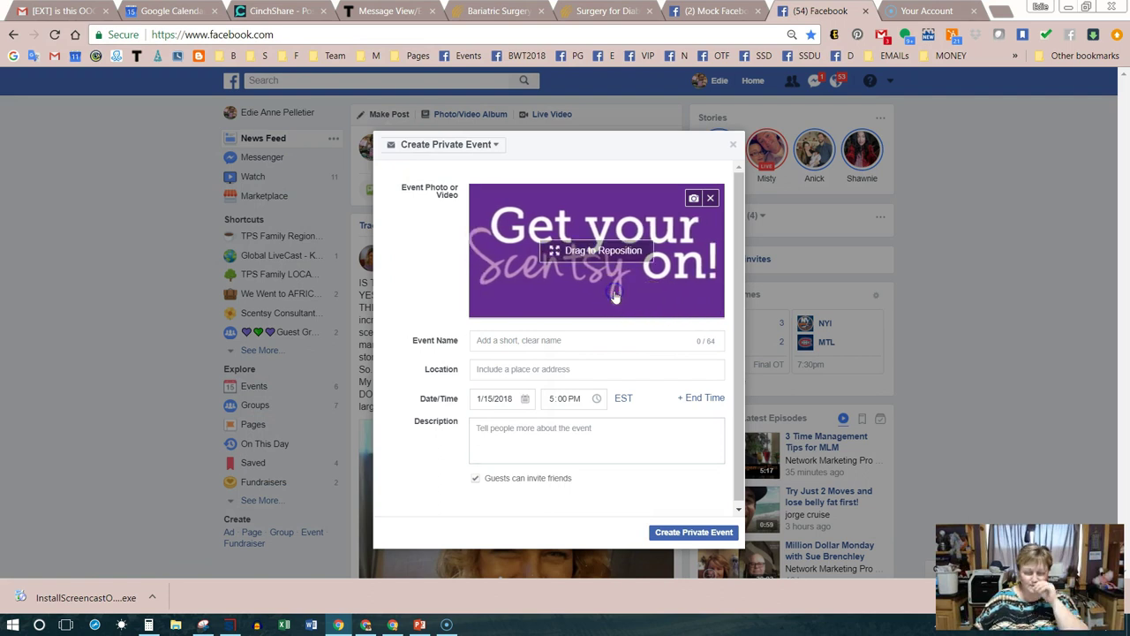
click(692, 199)
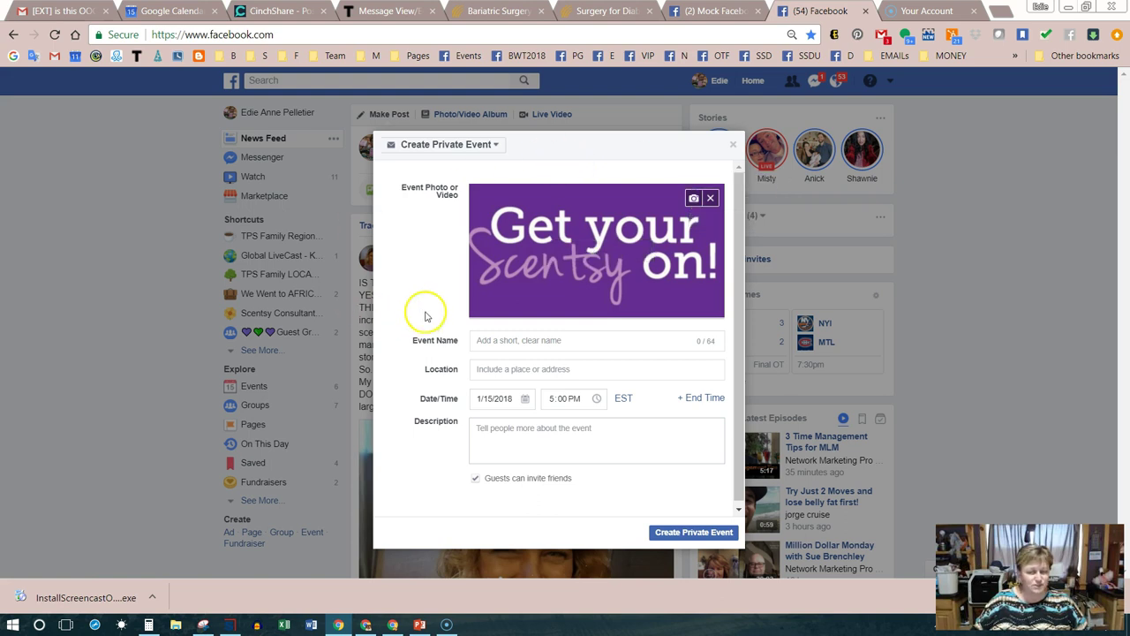
- Name the event "Sit & Sniff with" followed by the hostess's first name
click(533, 339)
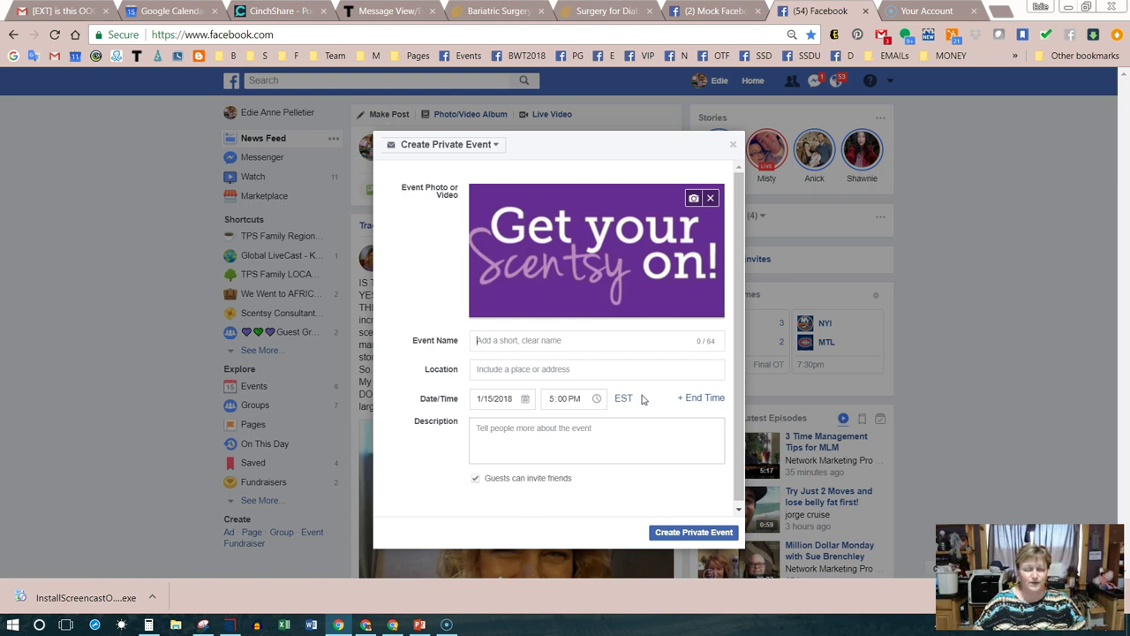
text(Sl)
text(it)
text( &)
text( Snif w)
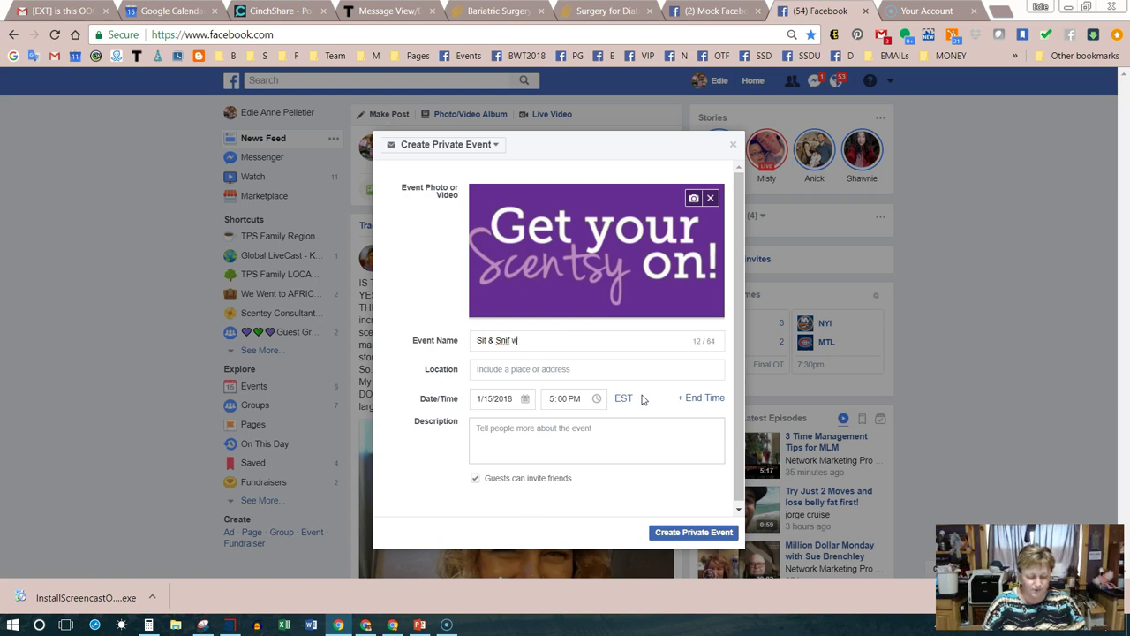
text(ith Kelly)
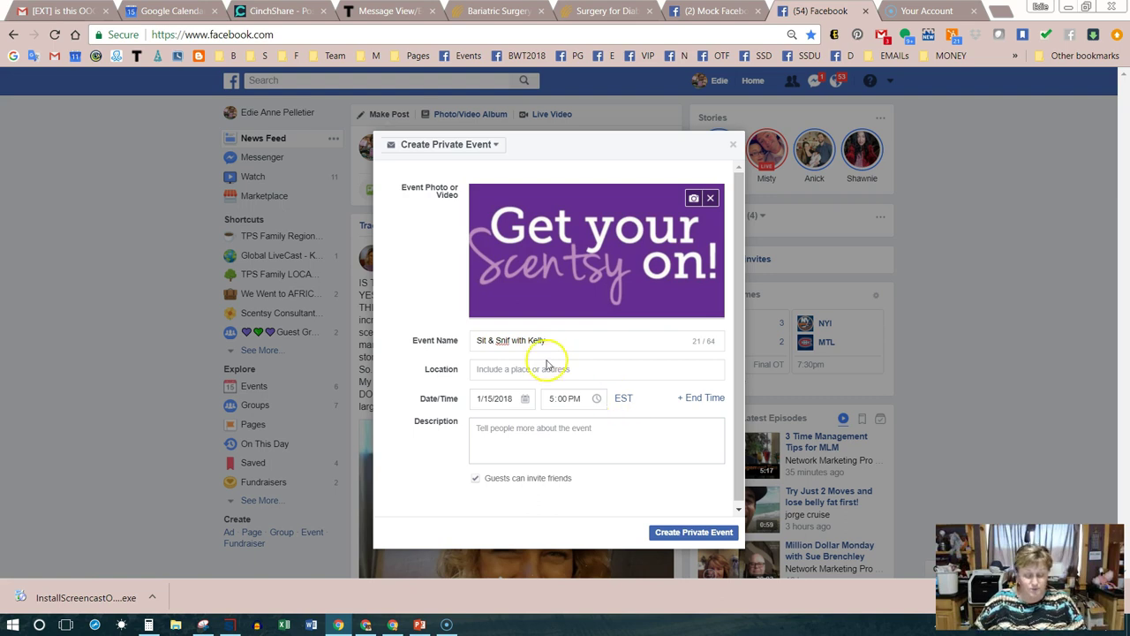
click(510, 340)
text(f)
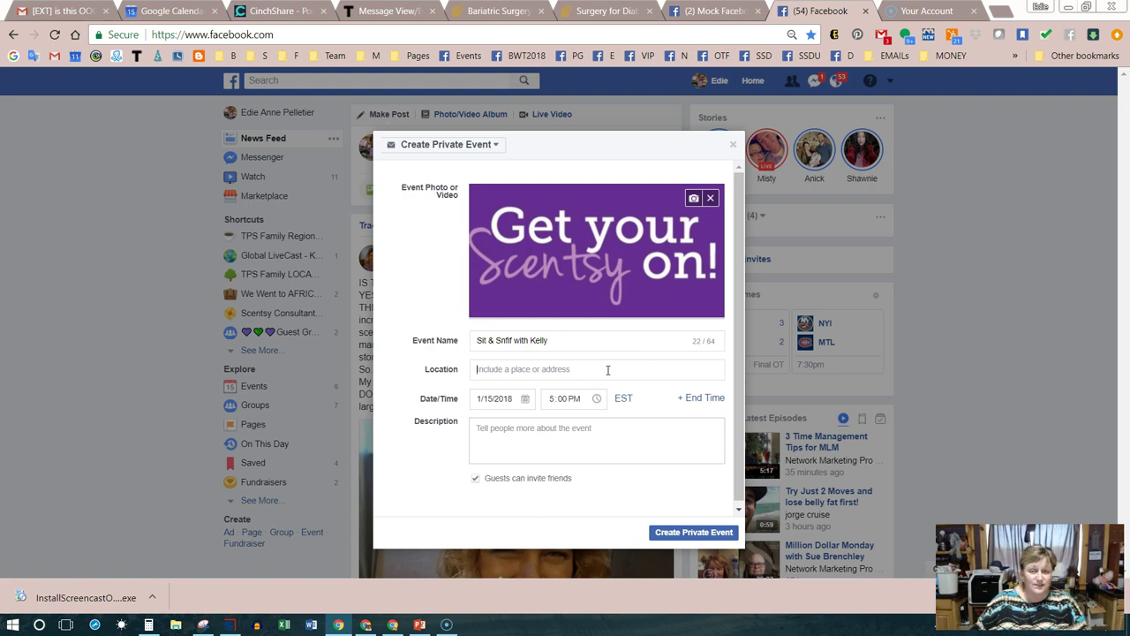
- Set the event location to the custom text "right here in this event page"
text(right h)
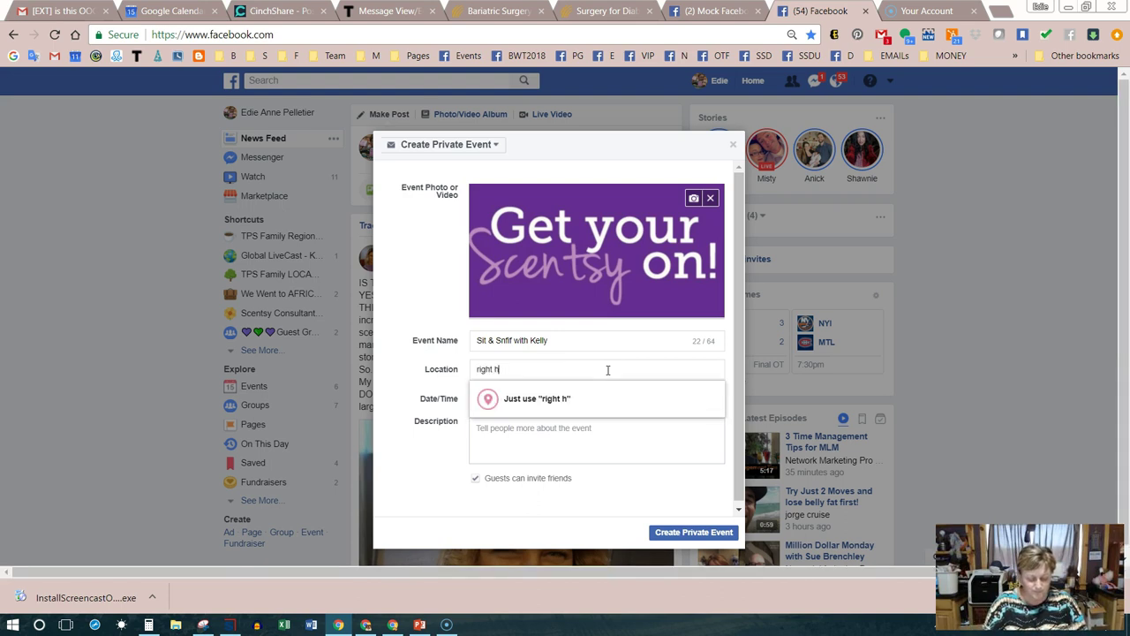
text(ere in this e)
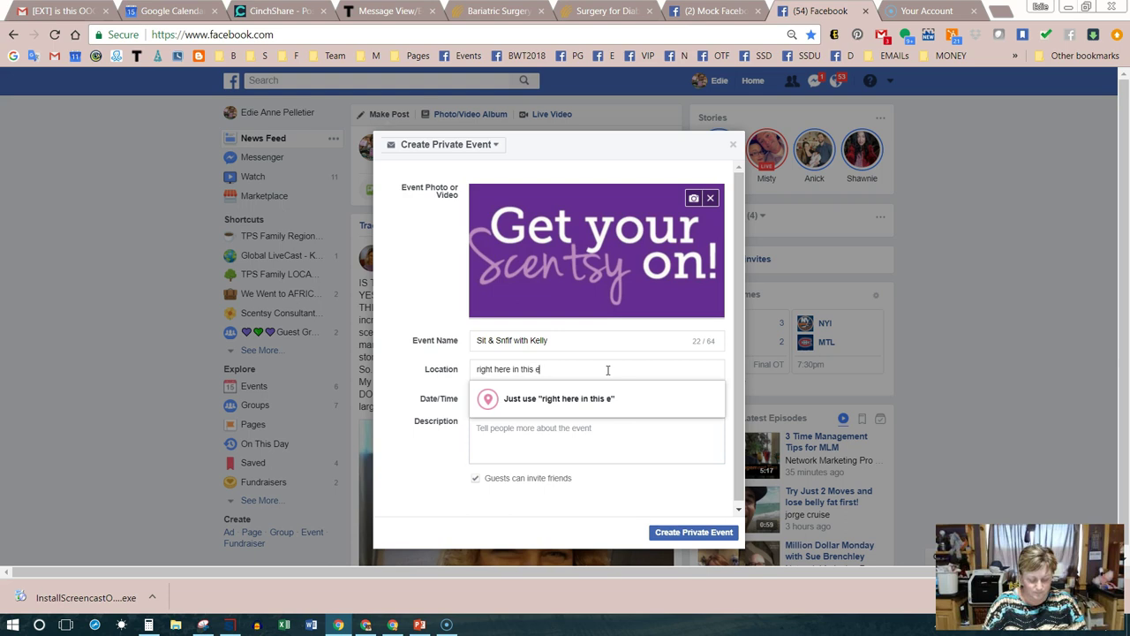
text(vent page)
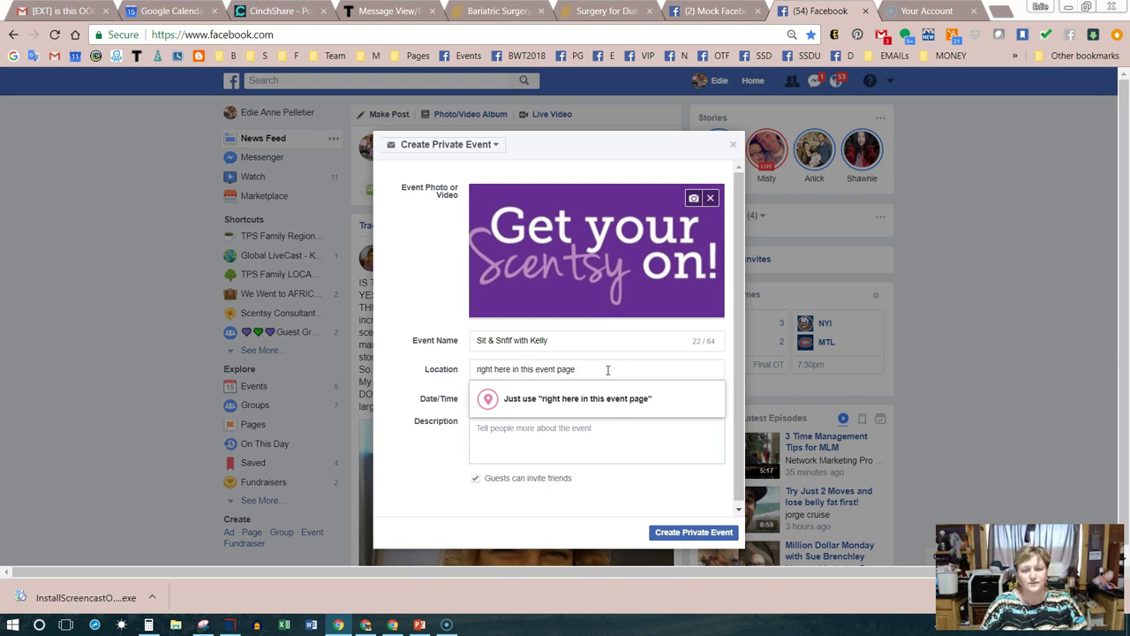
click(577, 405)
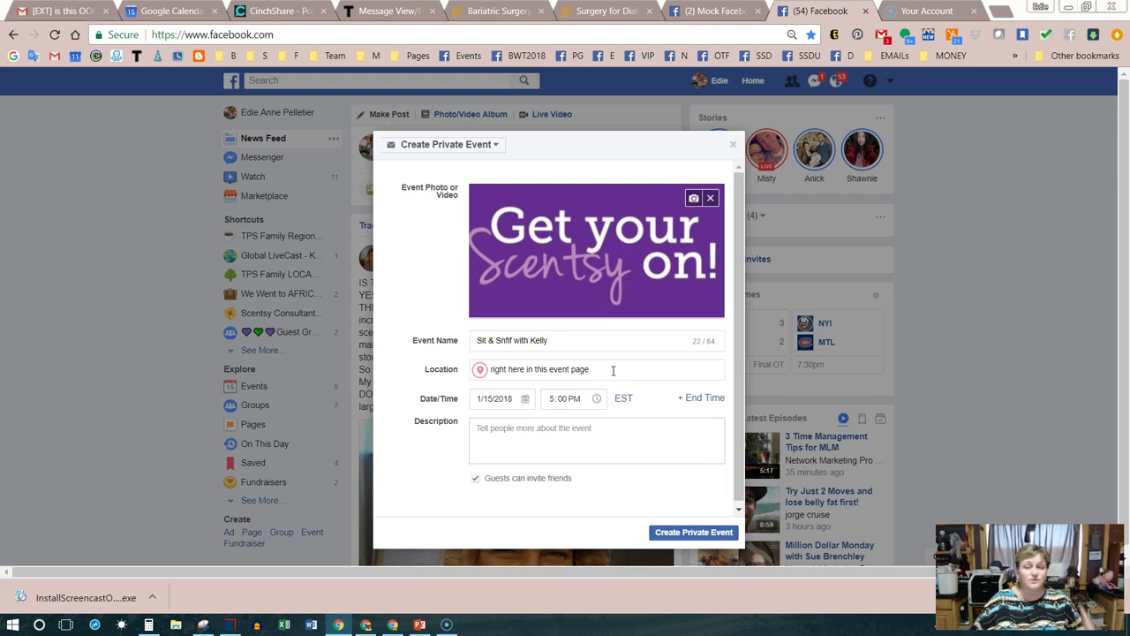
- Set the event's start to 1/23/2018 at 8:00 PM EST and add an end time
click(611, 372)
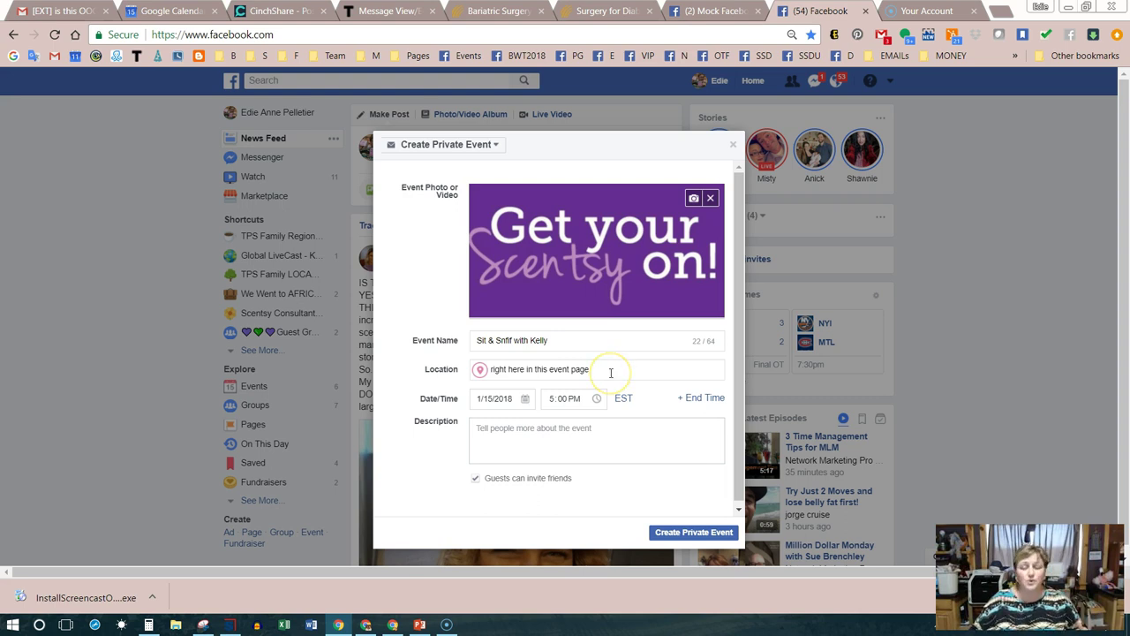
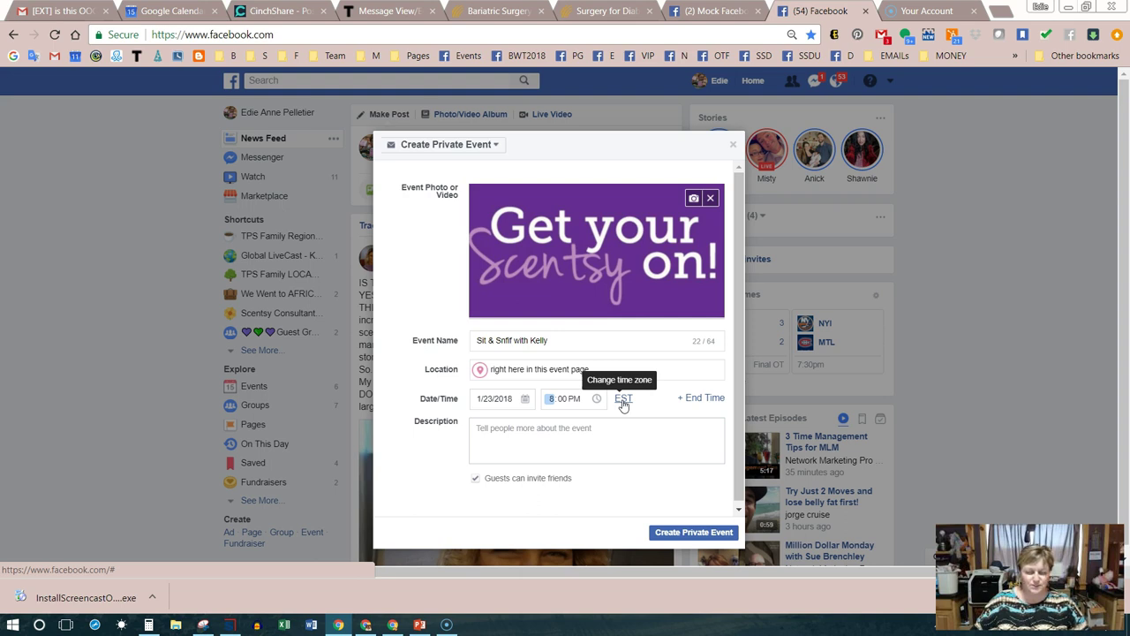
click(641, 400)
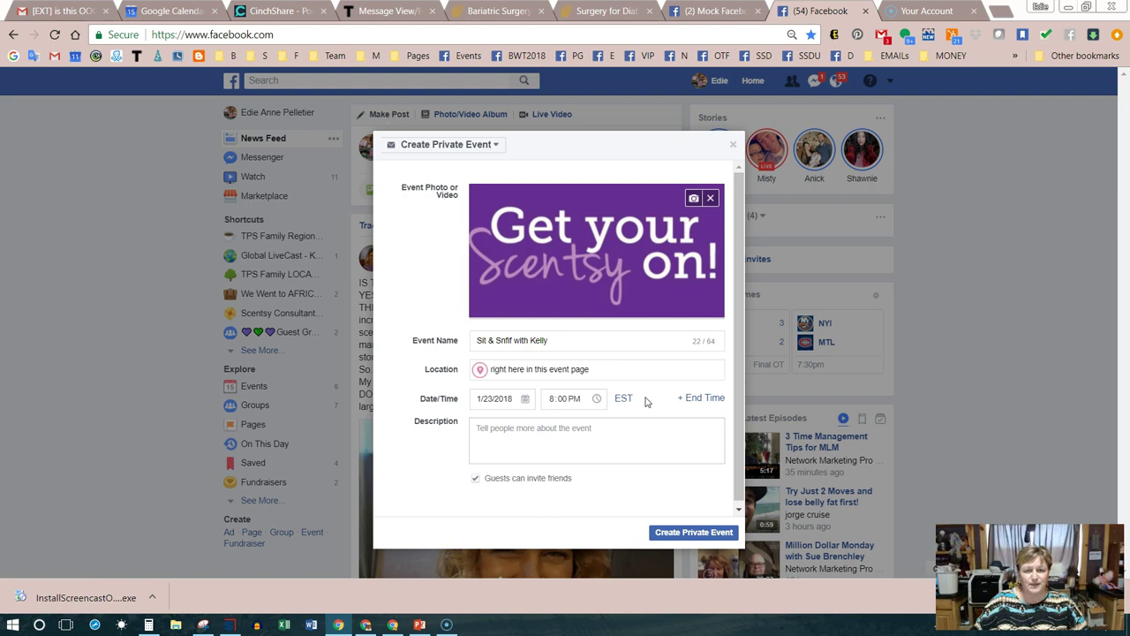
click(706, 399)
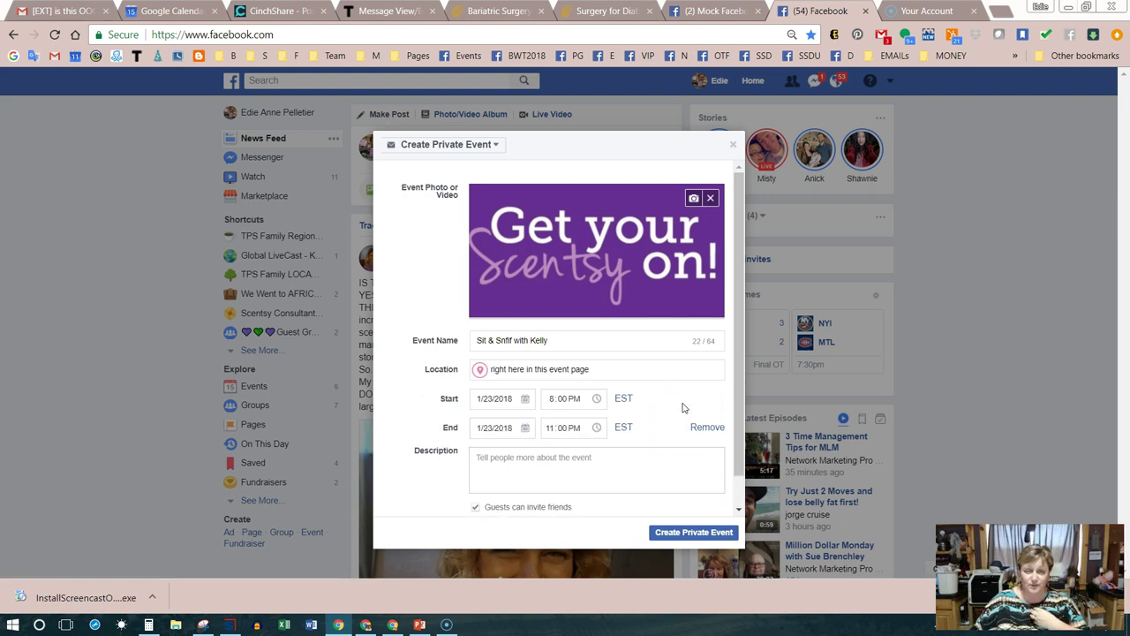
click(682, 407)
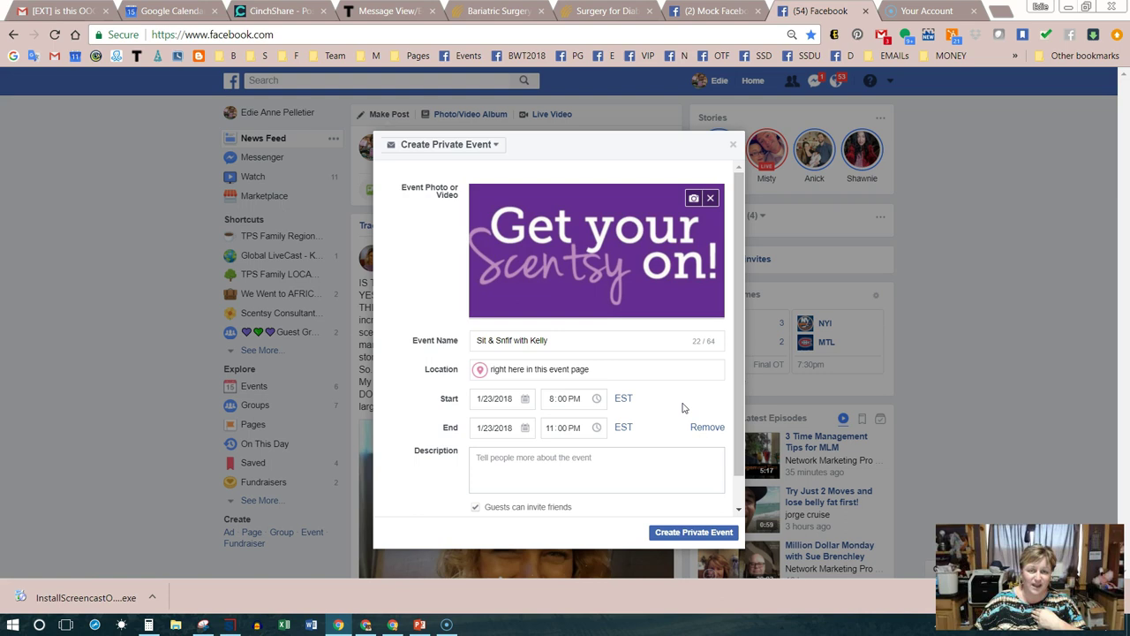
- Set the event's end date to 1/28/2018
click(524, 428)
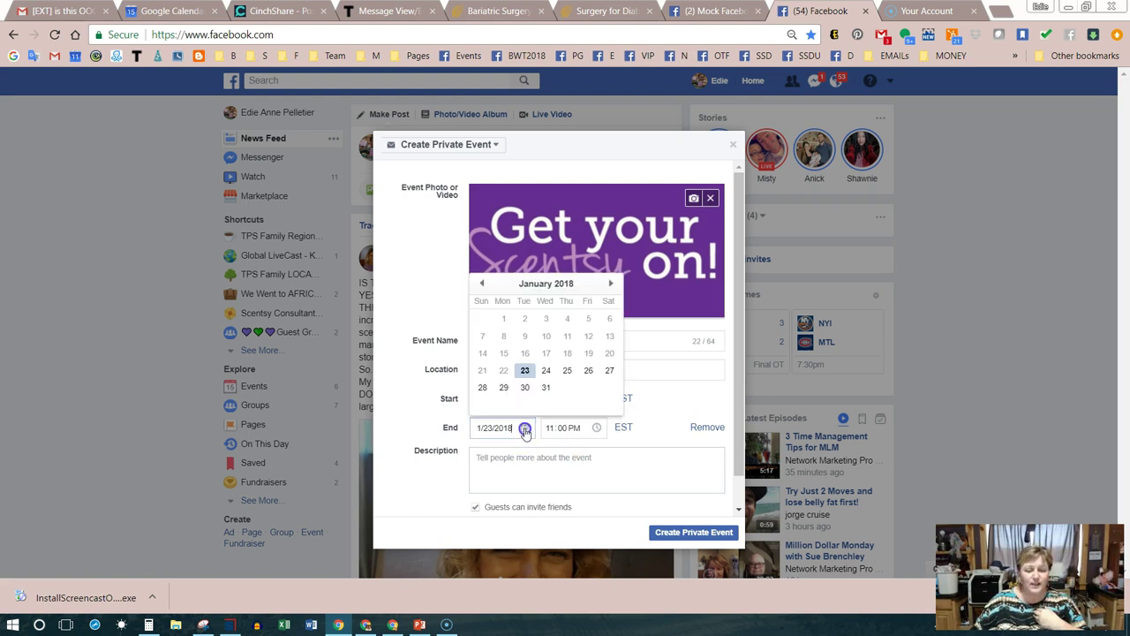
click(484, 390)
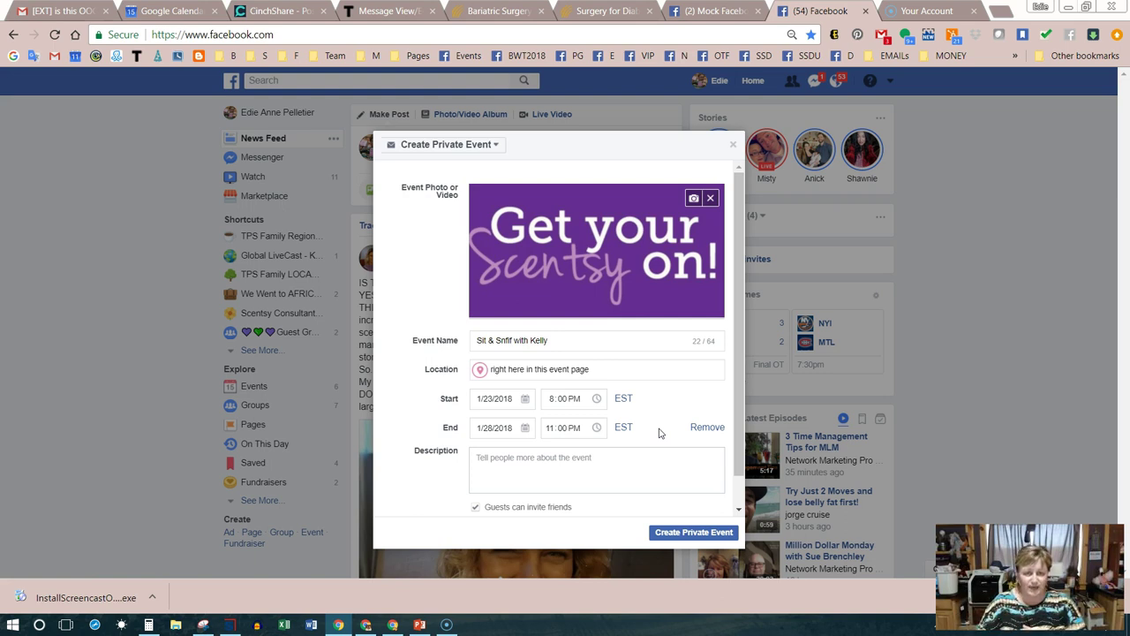
- Enter the description "This is where you tell what this party is about and put the personal shopping link to your website for this party"
click(559, 477)
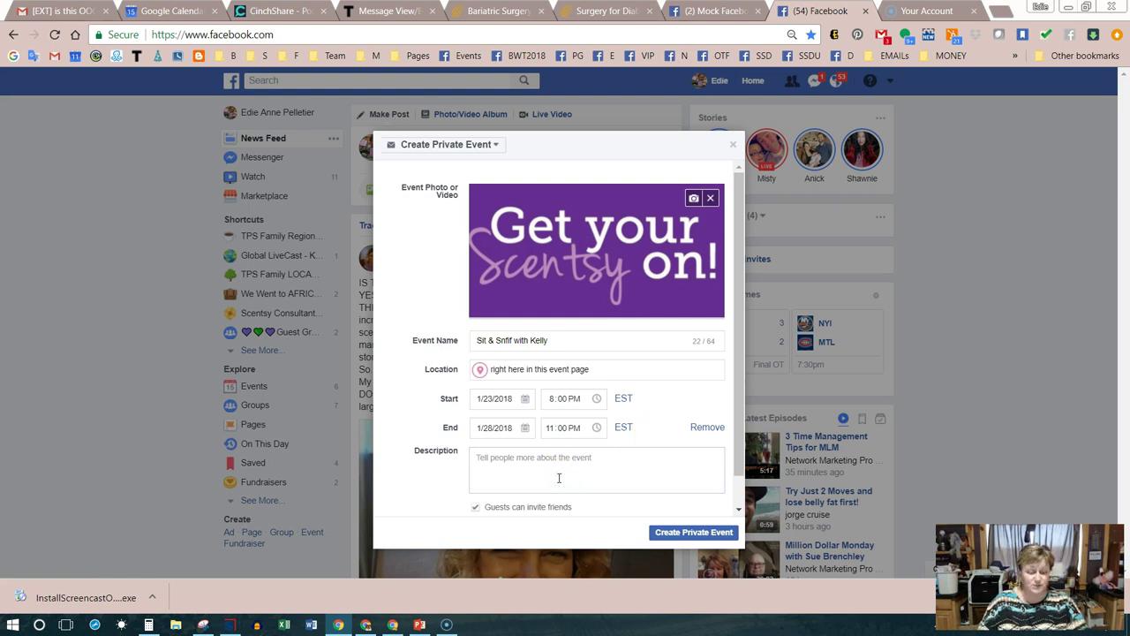
text(This )
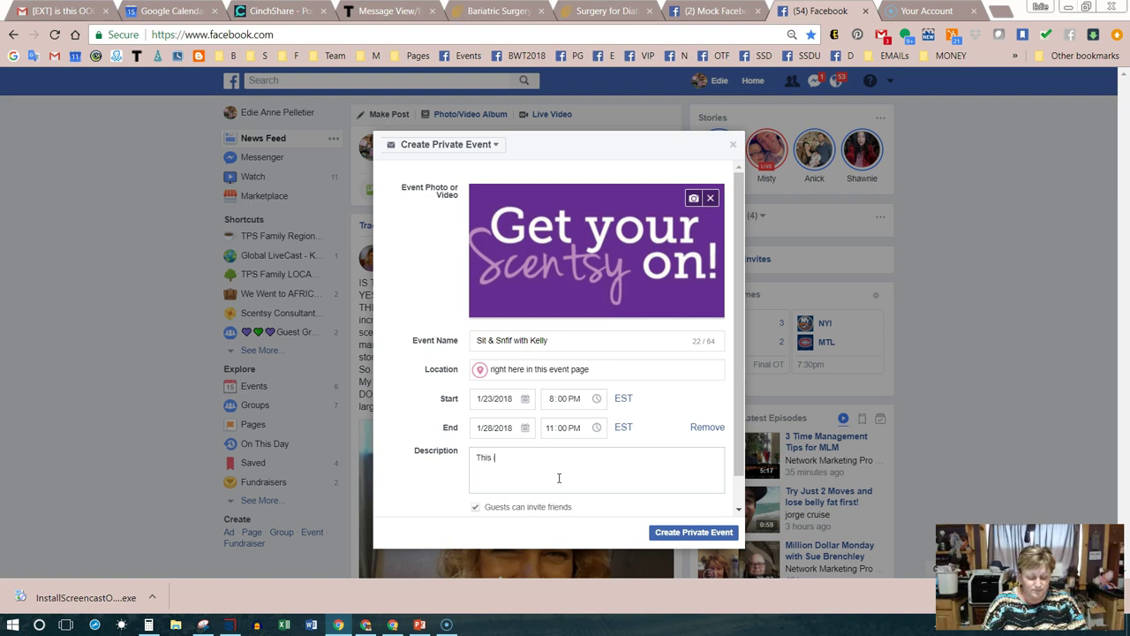
text(is where you tell)
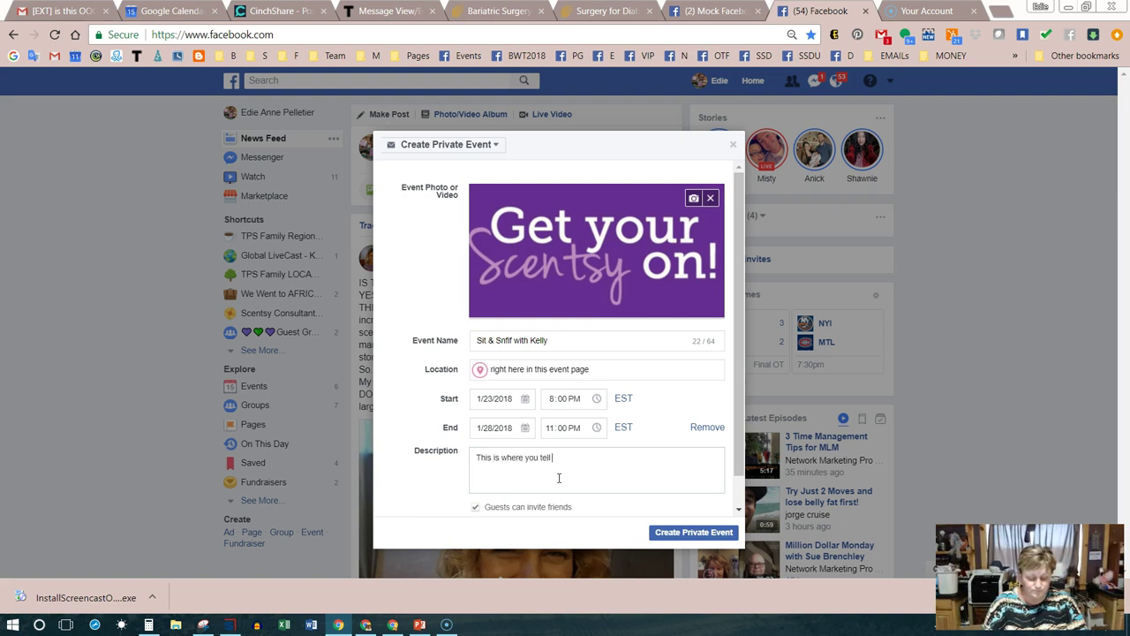
text( what this party is)
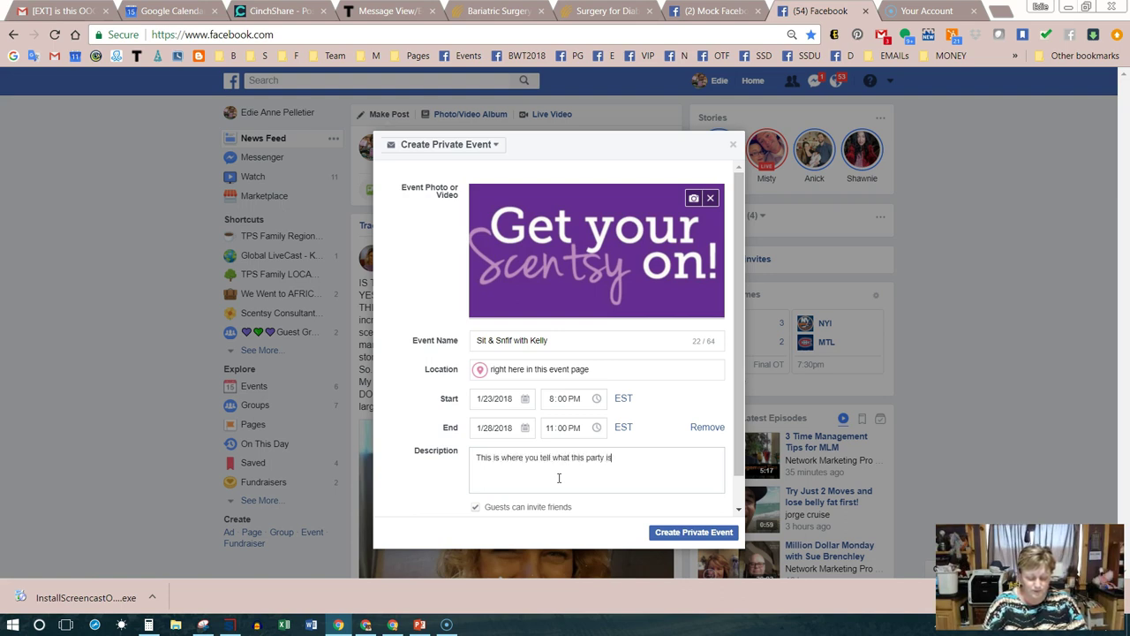
text( about and put the personal shopping link to your website for this party)
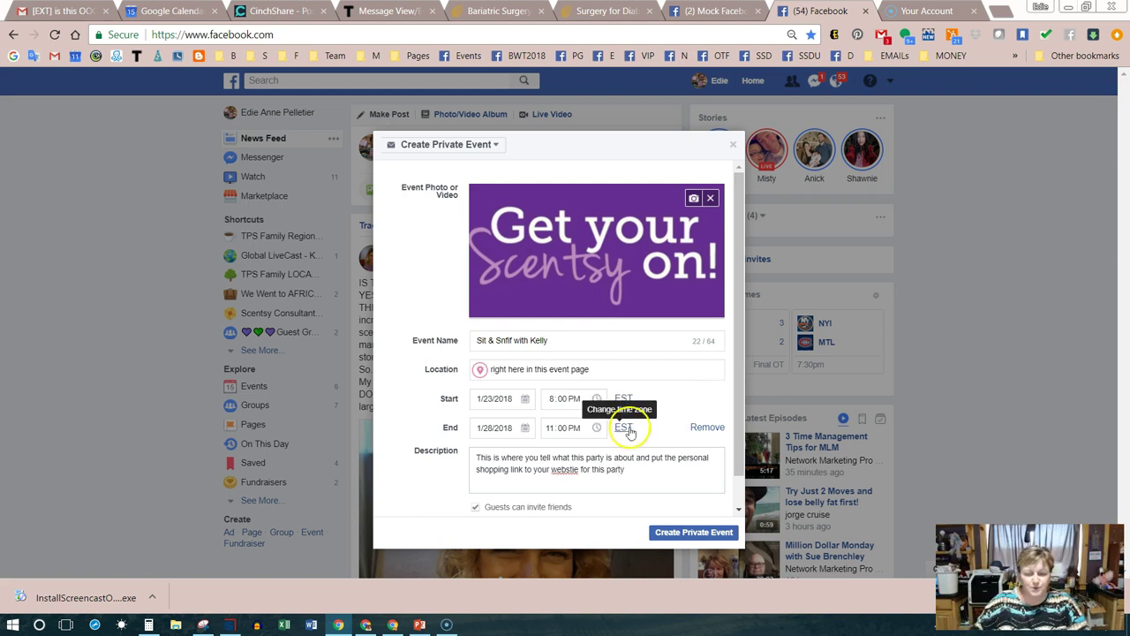
right_click(565, 471)
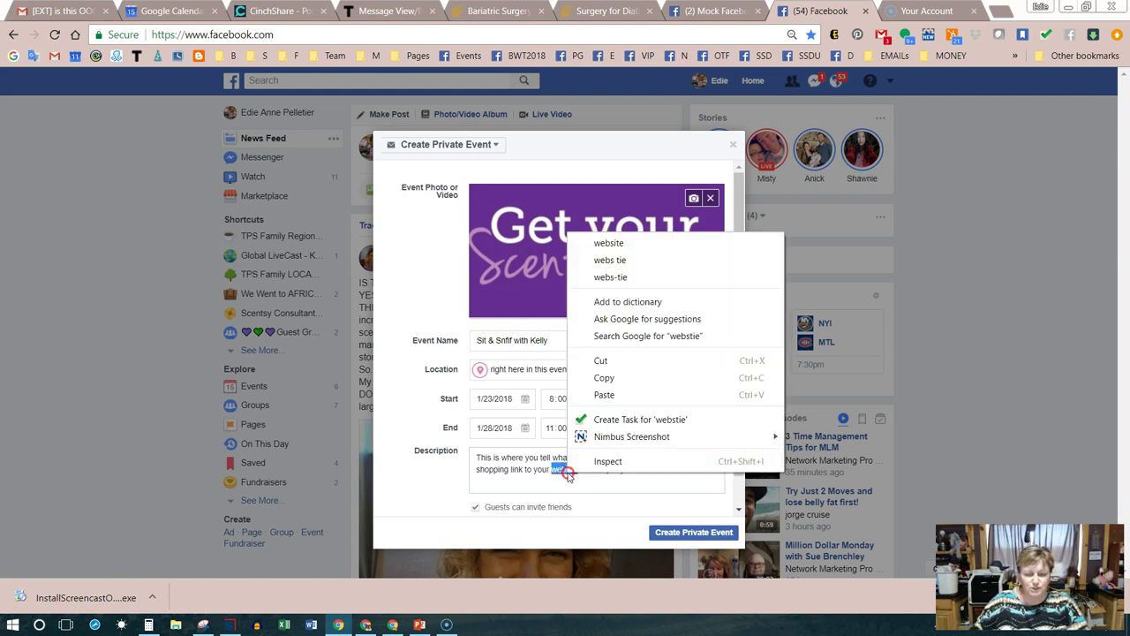
click(622, 243)
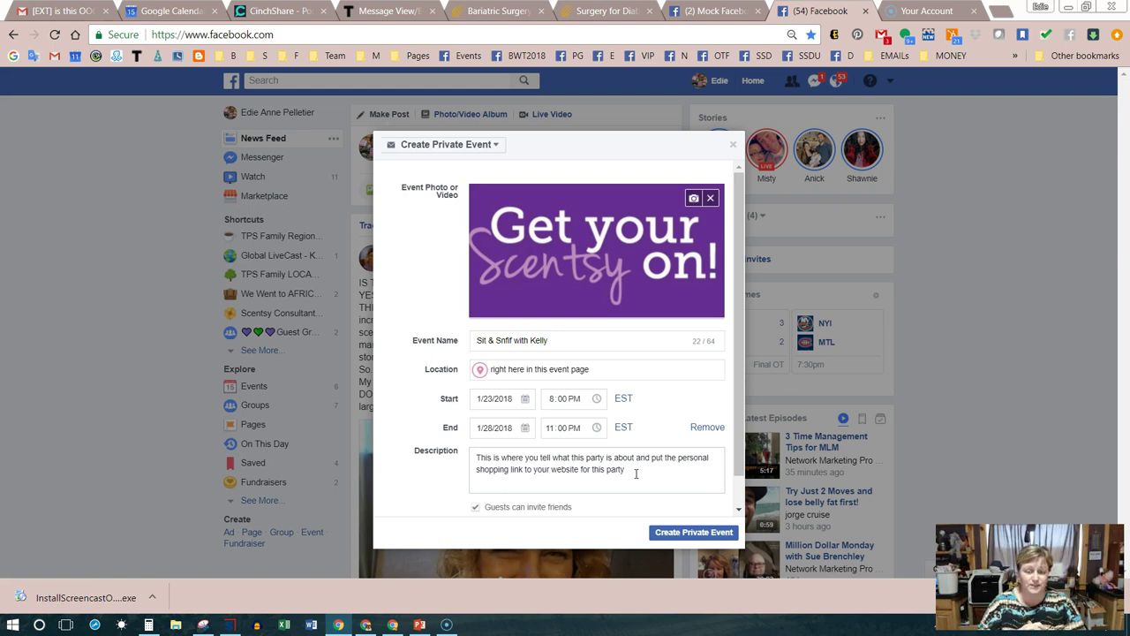
scroll(636, 473, down, 1)
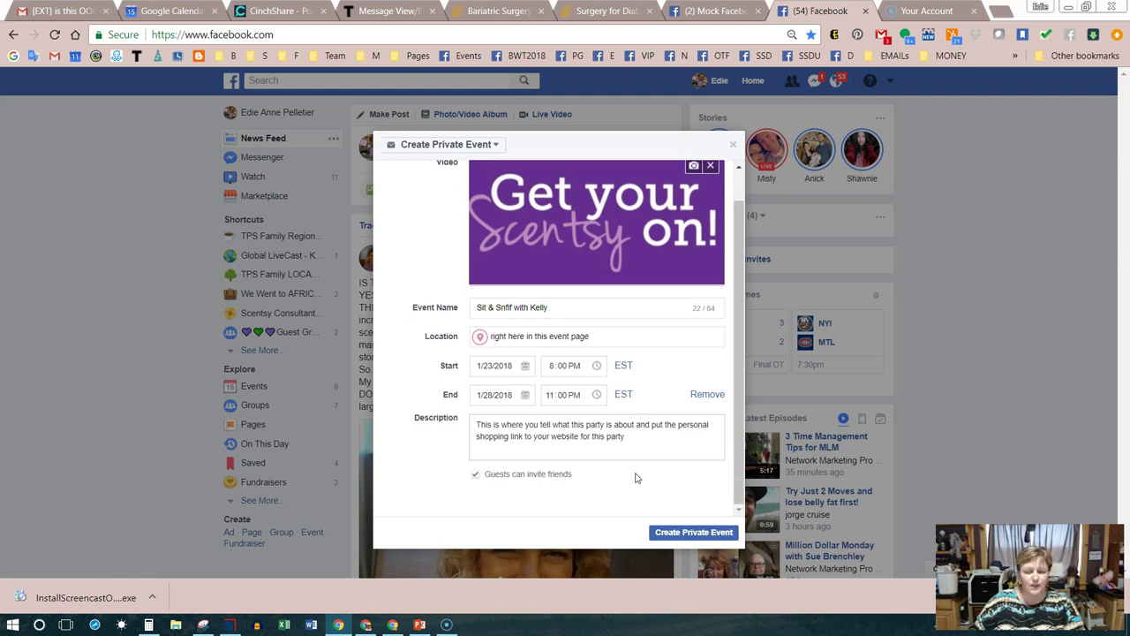
click(476, 475)
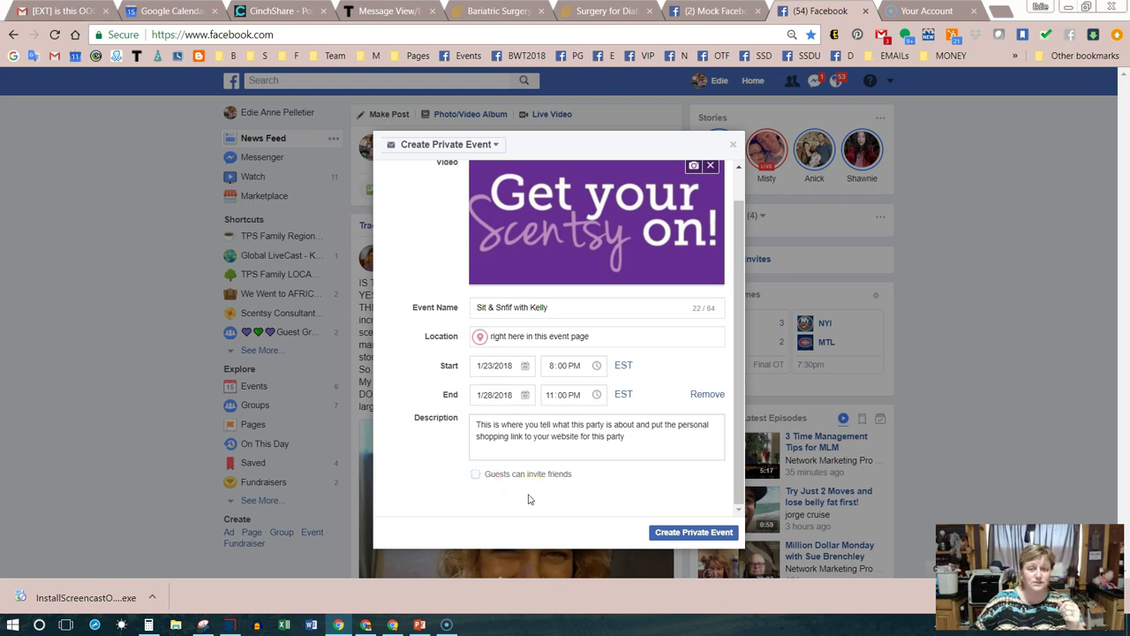
click(476, 474)
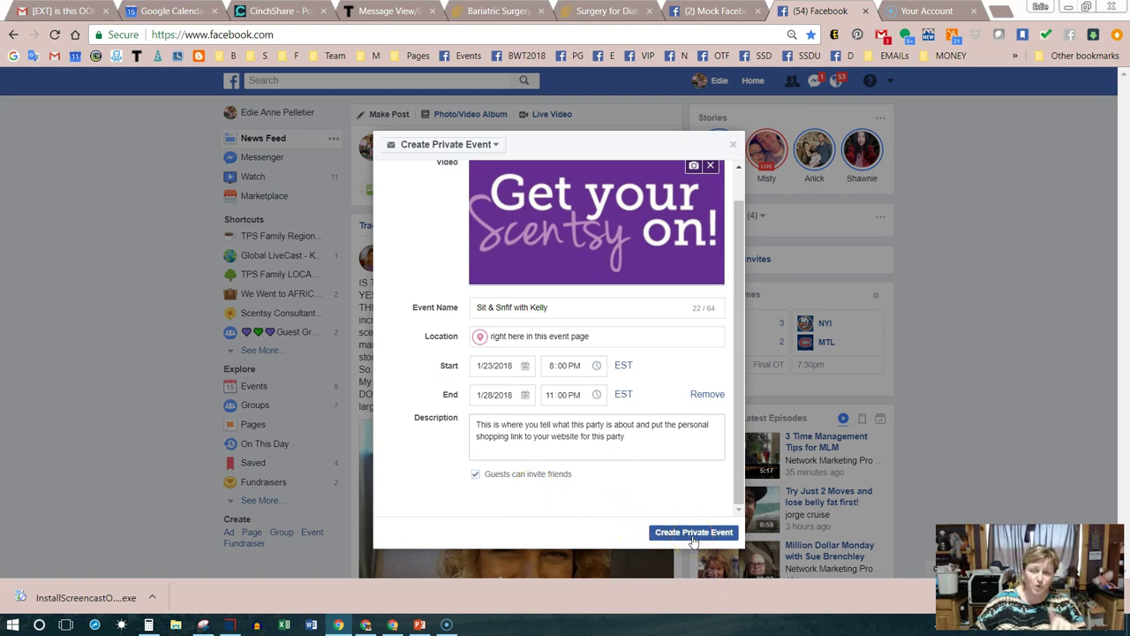
- Choose Private Event as the event type and create the event
click(450, 146)
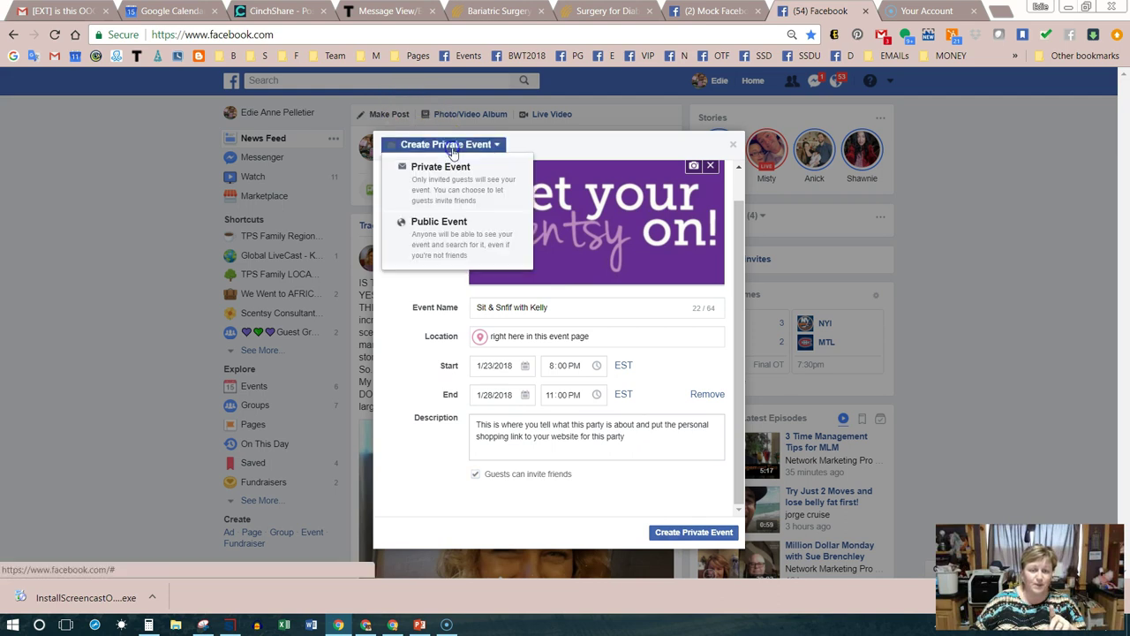
click(452, 148)
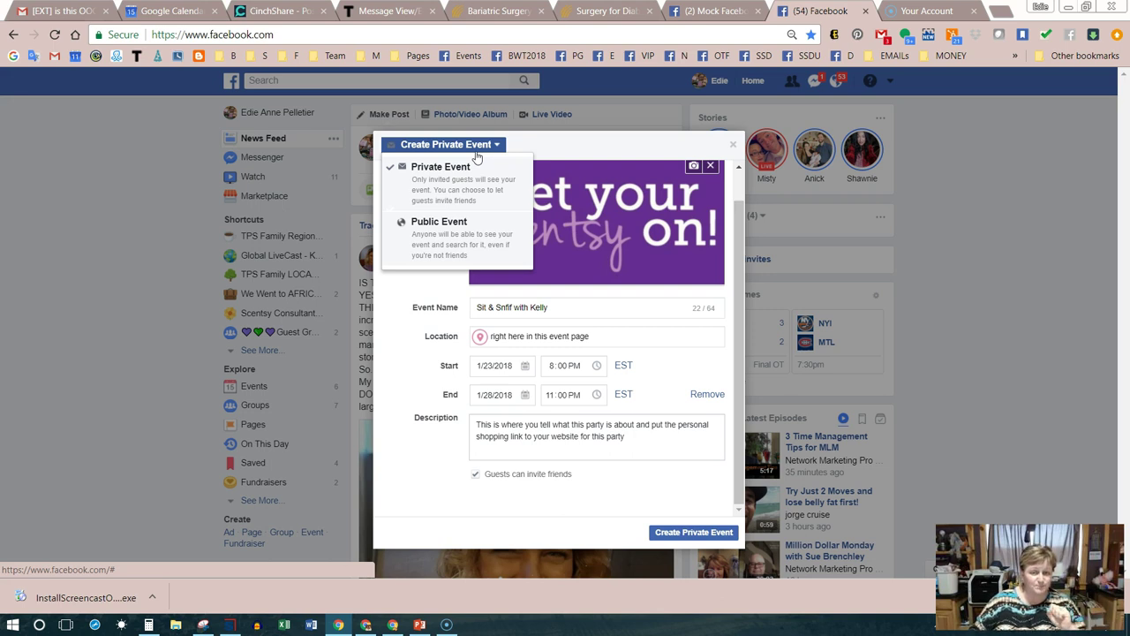
click(452, 178)
click(687, 542)
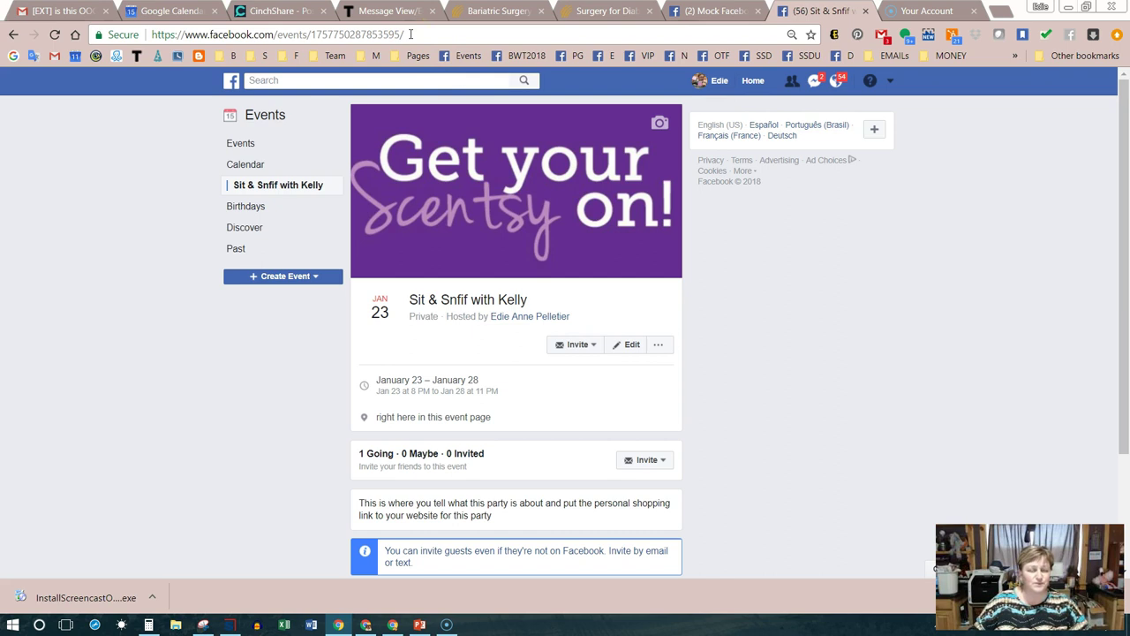
- Highlight the full web address of the new event page
click(411, 34)
drag(411, 34, 146, 34)
click(121, 223)
drag(407, 34, 146, 33)
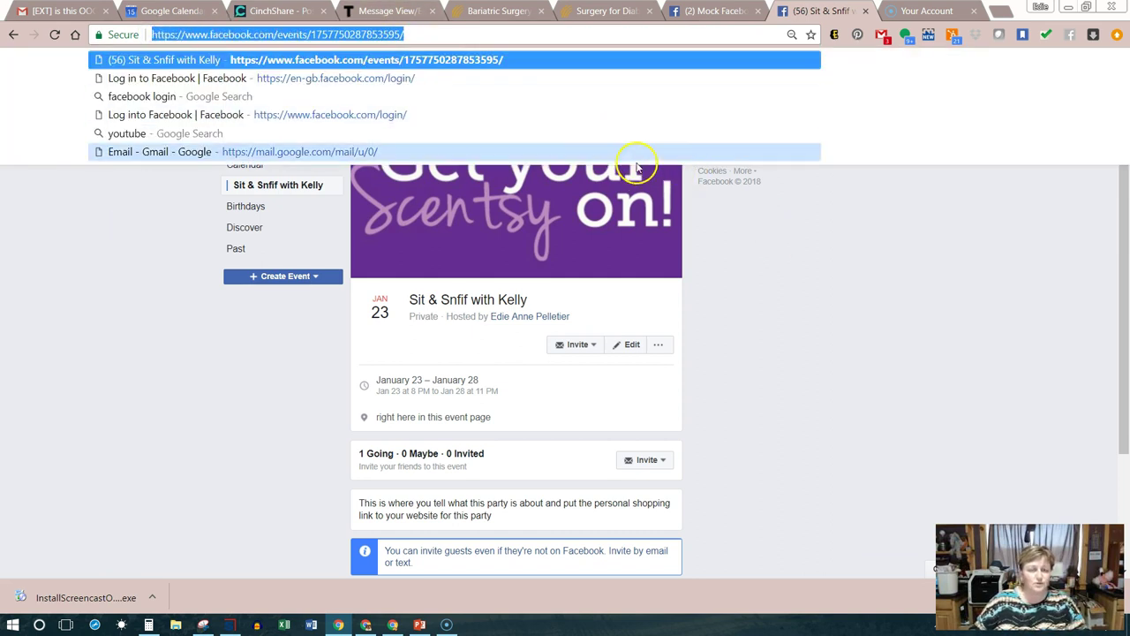
click(412, 35)
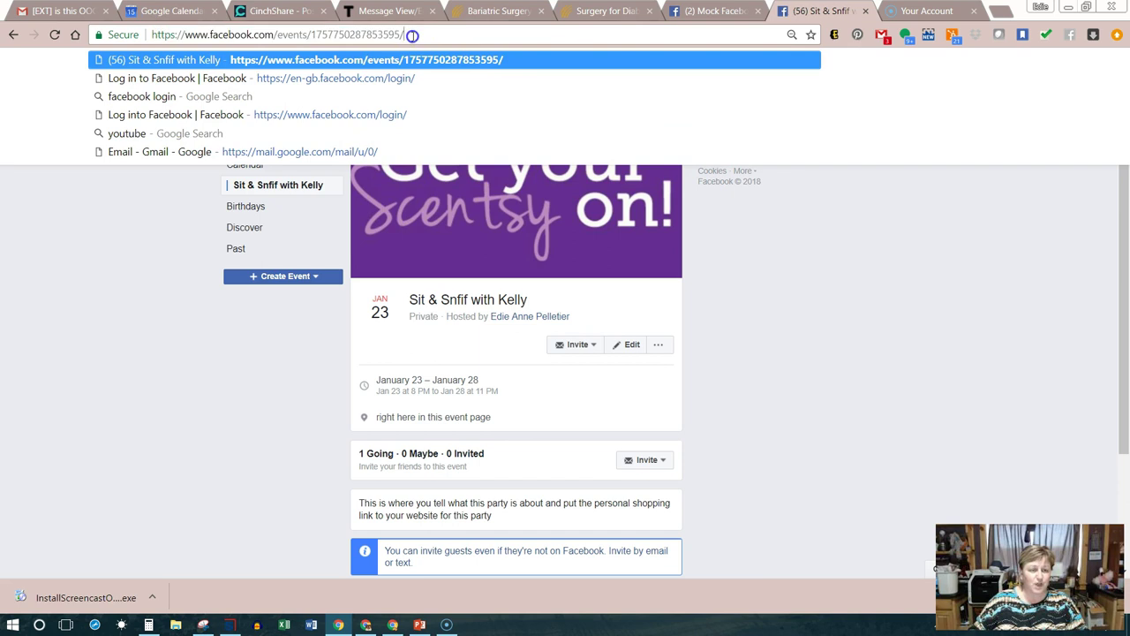
drag(414, 29, 127, 67)
click(273, 378)
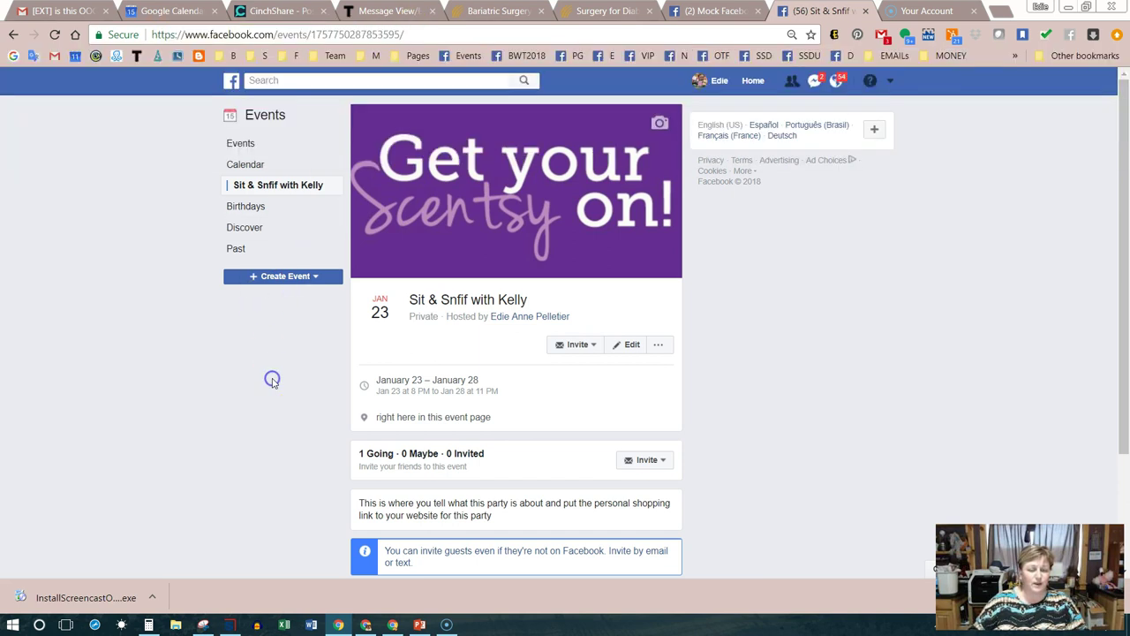
click(445, 100)
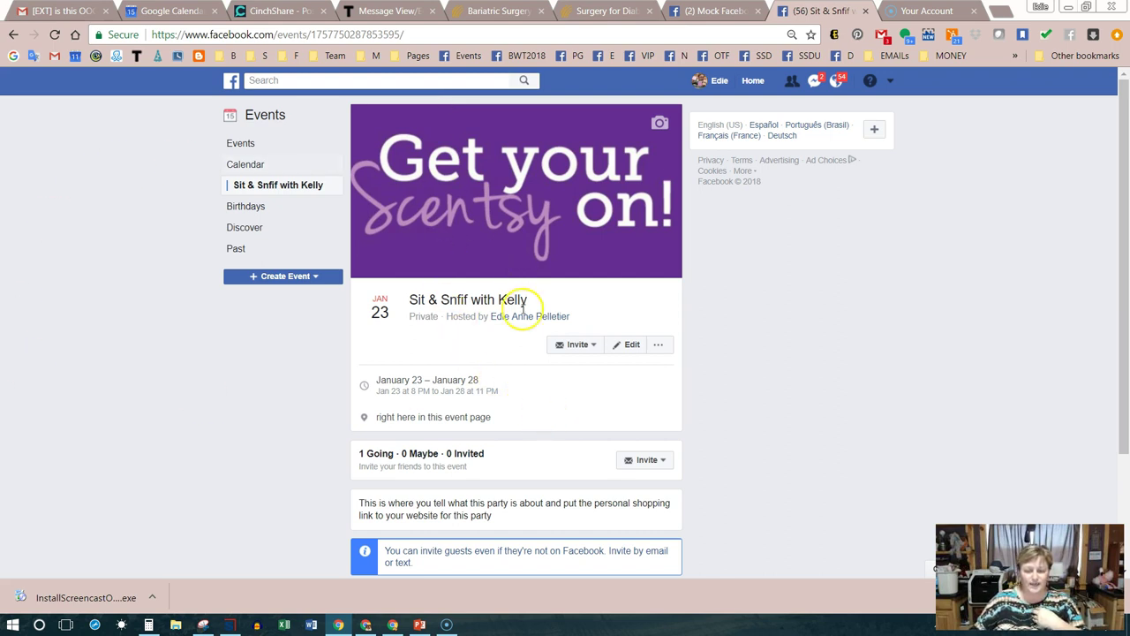
- Edit the event to add a friend as co-host and save the changes
click(624, 350)
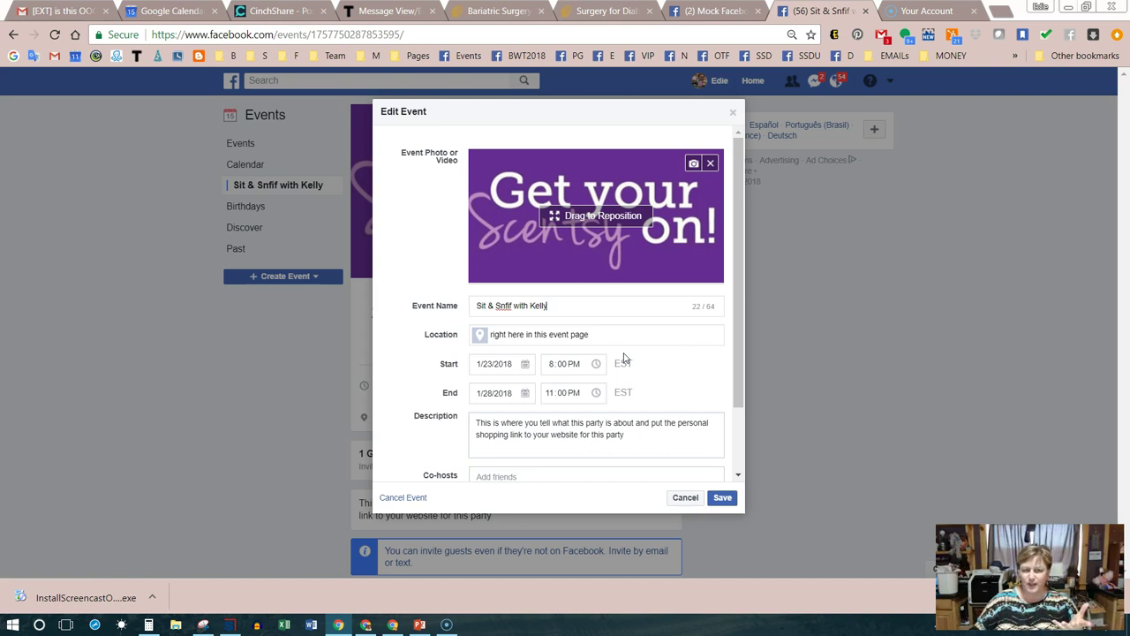
scroll(676, 354, down, 2)
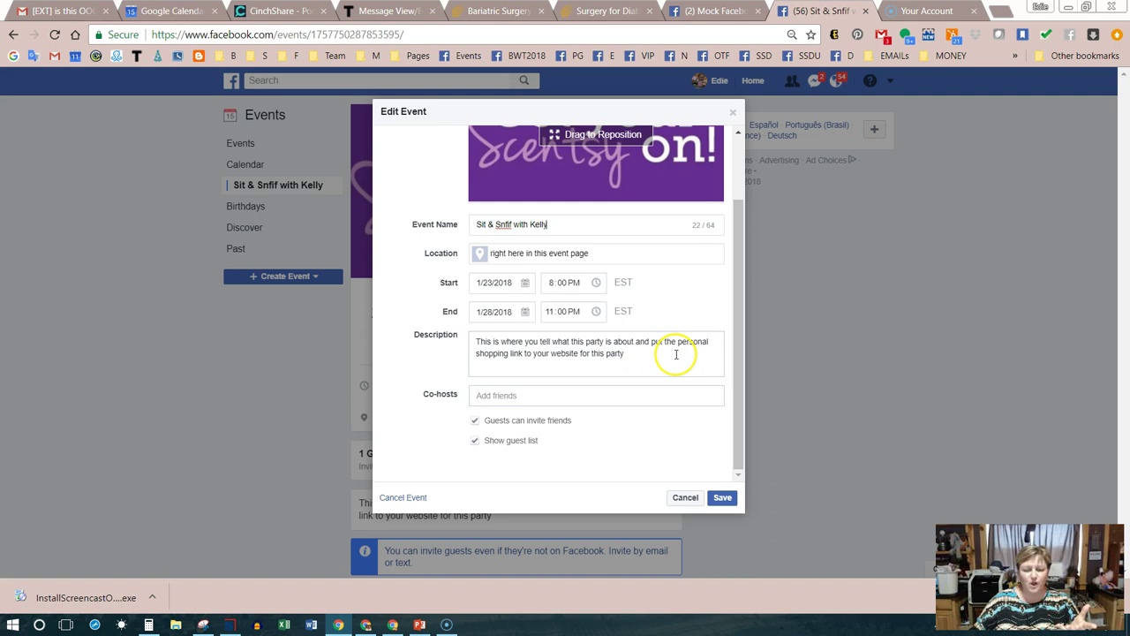
click(514, 397)
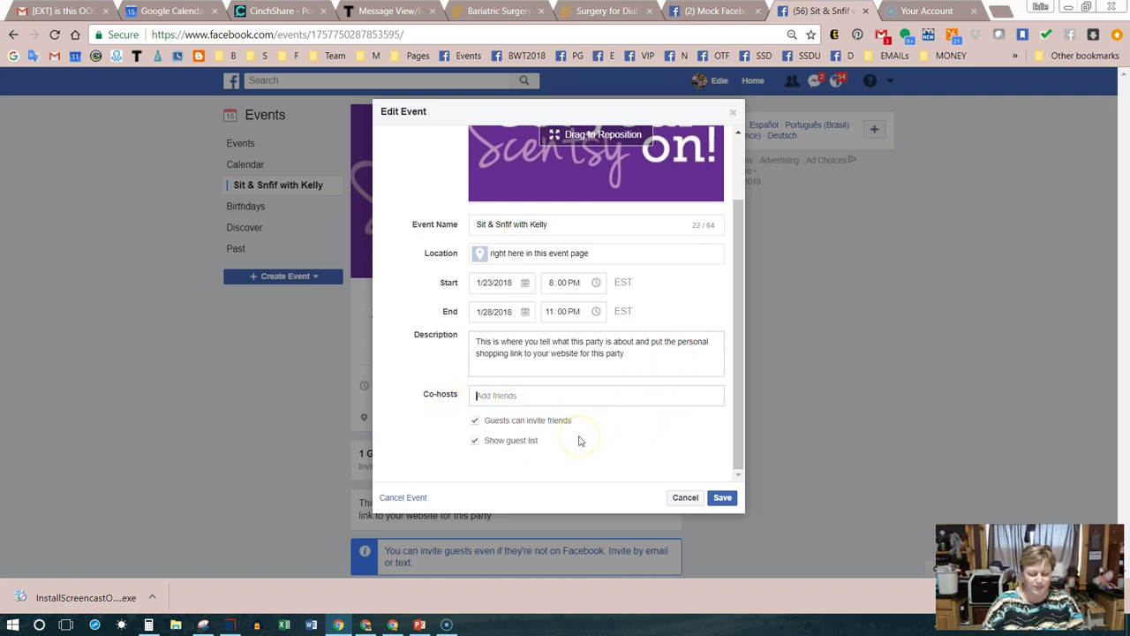
text(M)
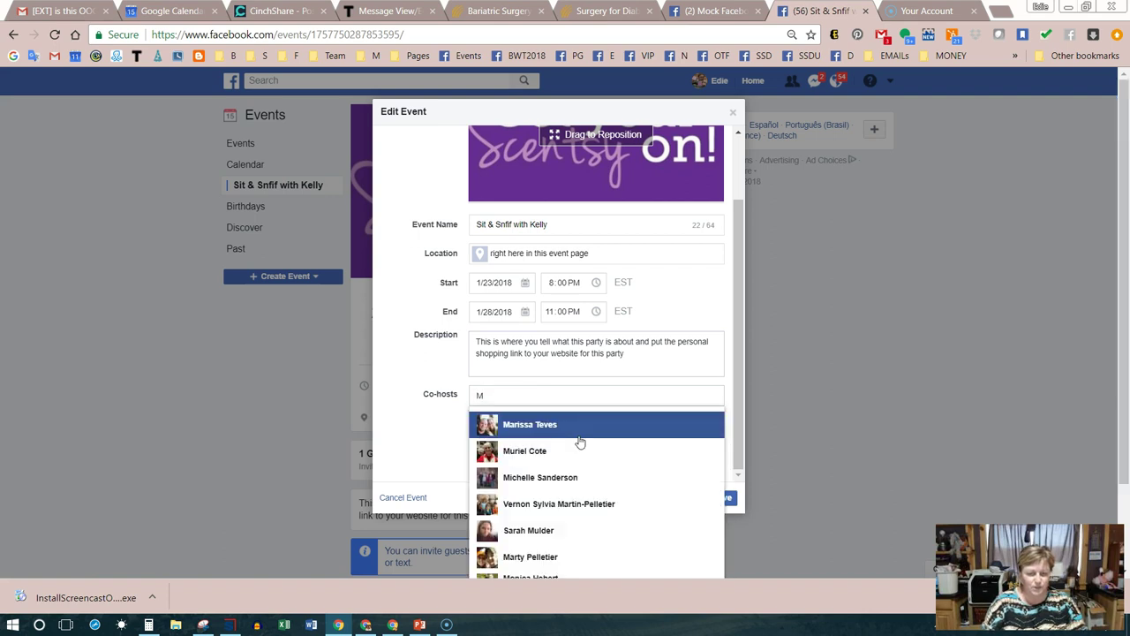
click(581, 442)
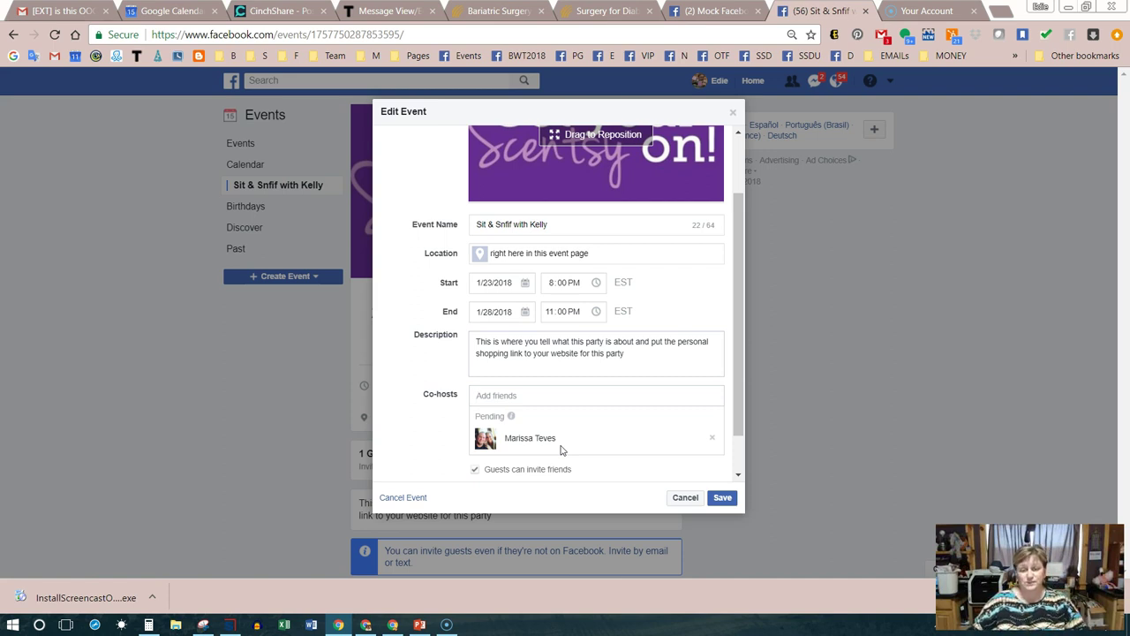
click(724, 497)
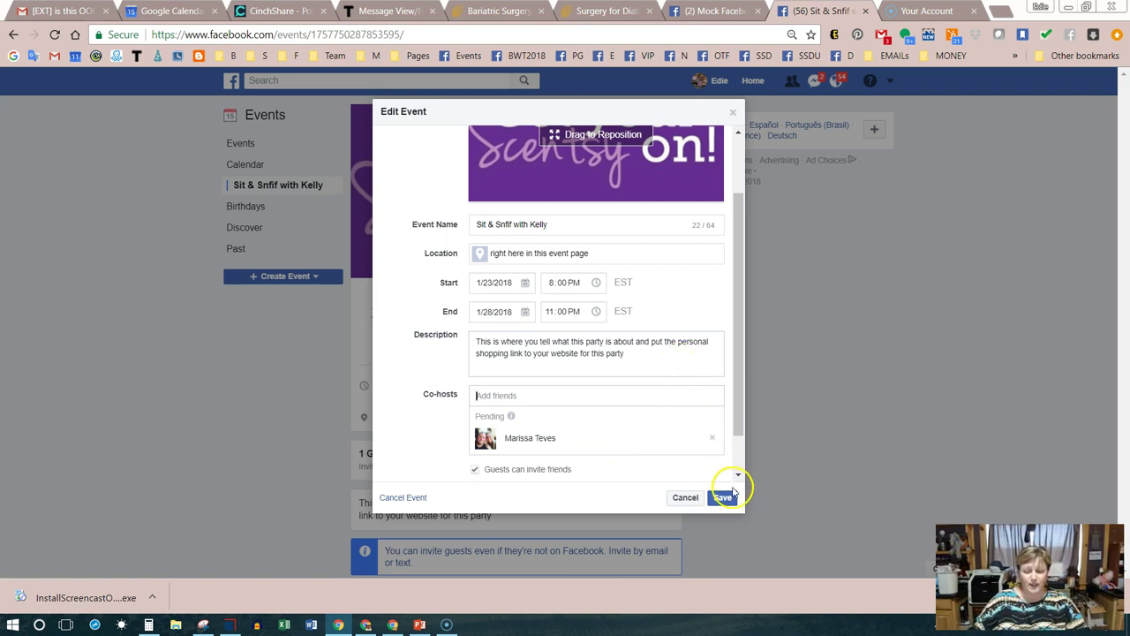
scroll(742, 463, down, 1)
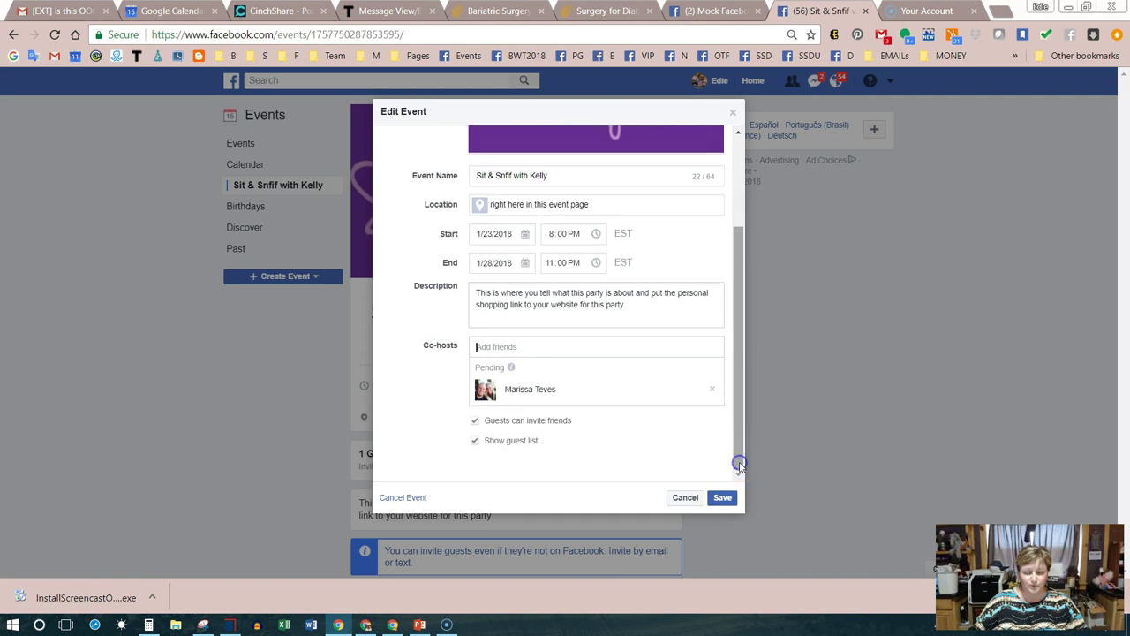
click(724, 497)
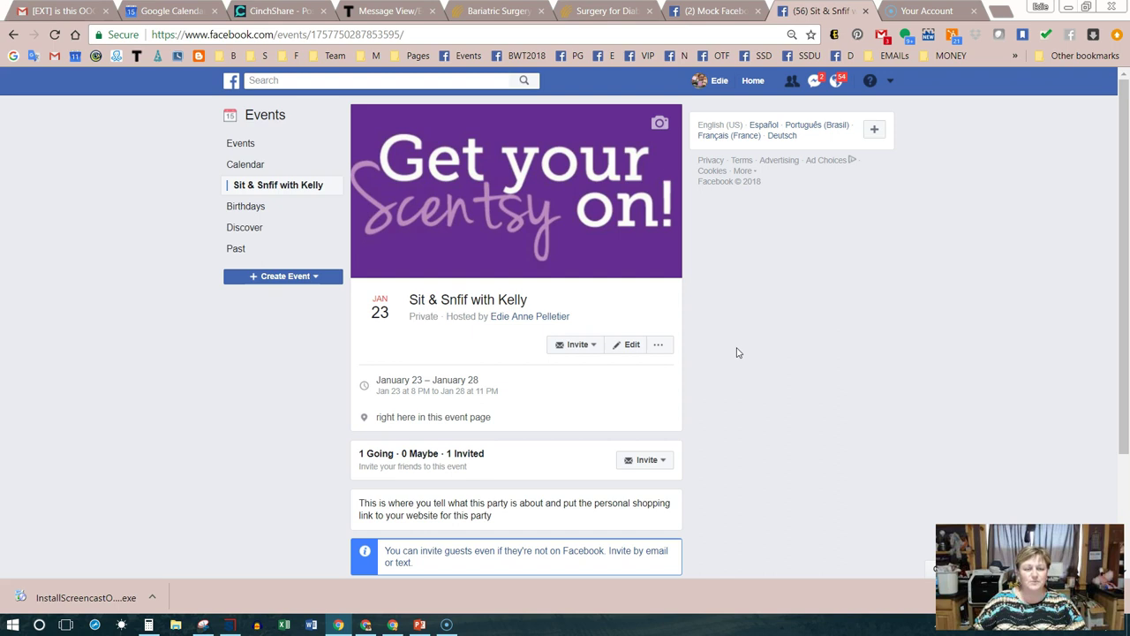
- Show the available ways of inviting guests to the event
scroll(742, 351, down, 1)
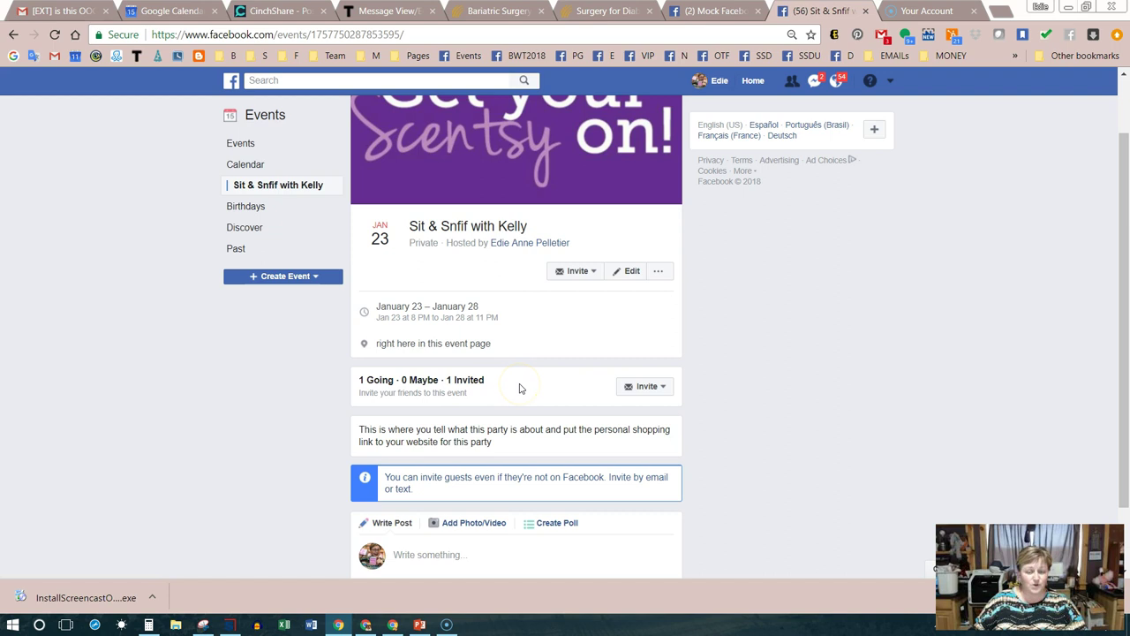
click(667, 389)
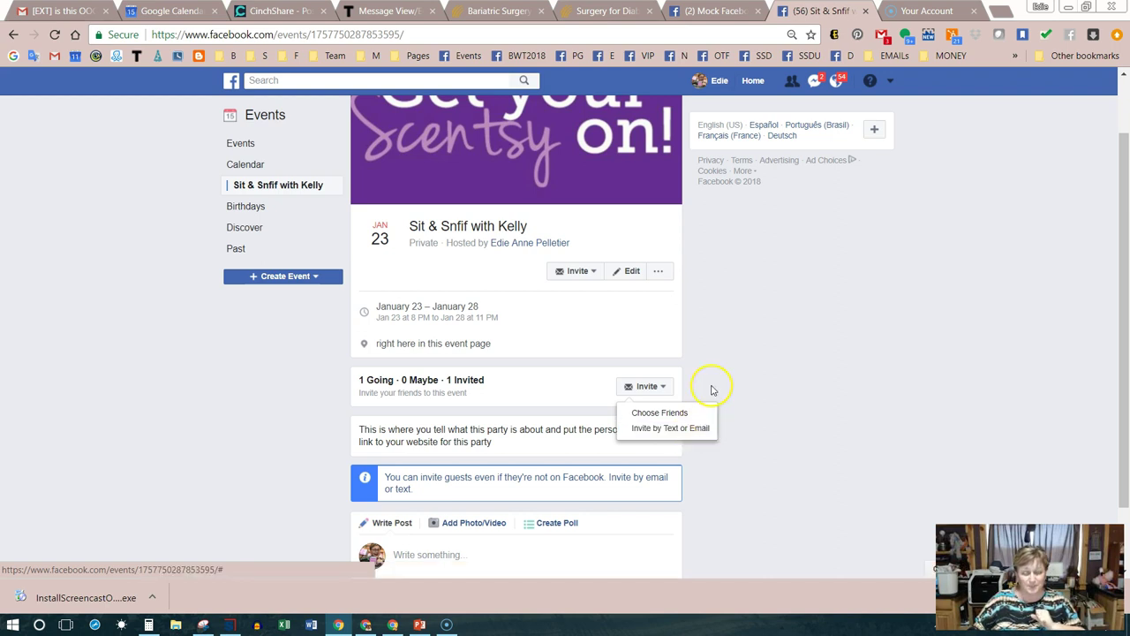
scroll(744, 385, down, 1)
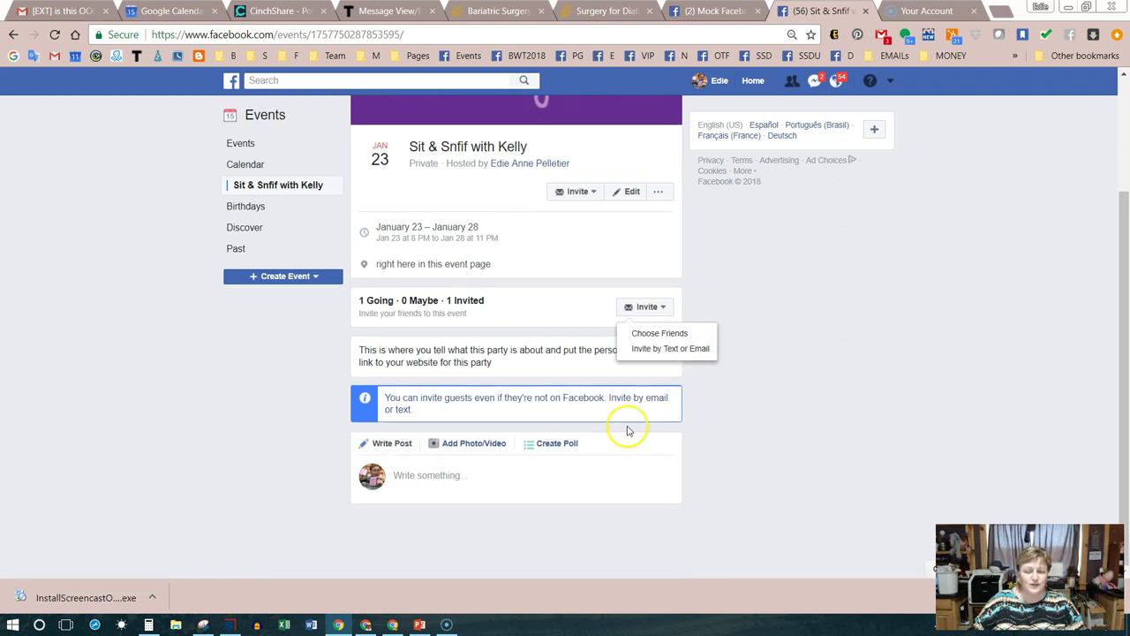
- Start a new written post on the event page
click(533, 467)
click(497, 476)
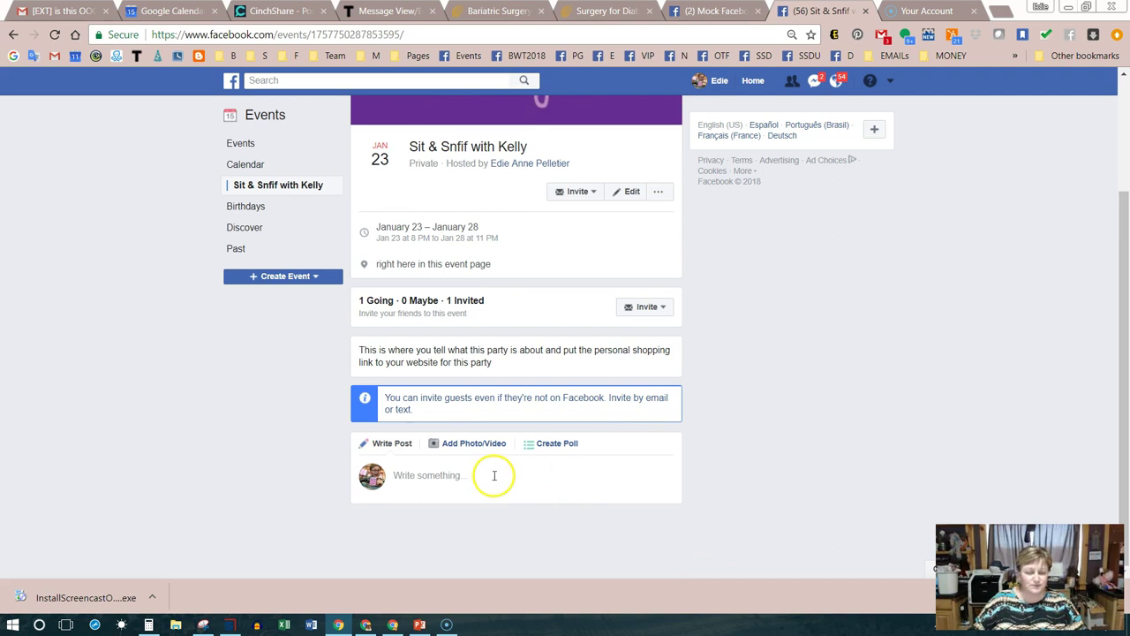